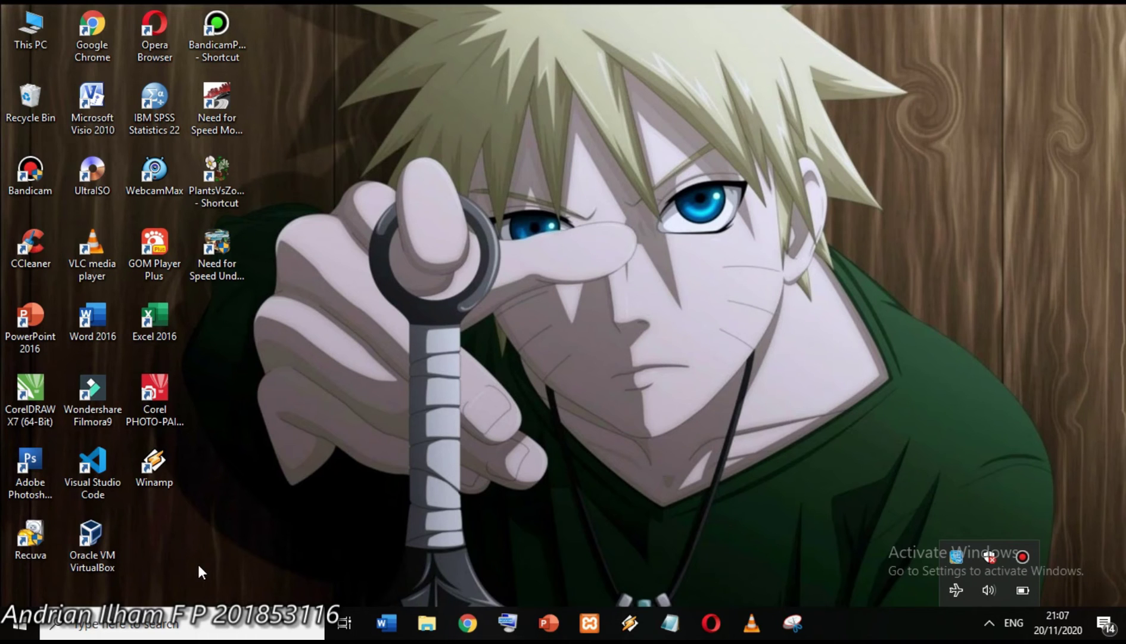
# Open Oracle VM VirtualBox and start creating a new virtual machine named WIN 7.
pyautogui.click(107, 544)
pyautogui.doubleClick(107, 544)
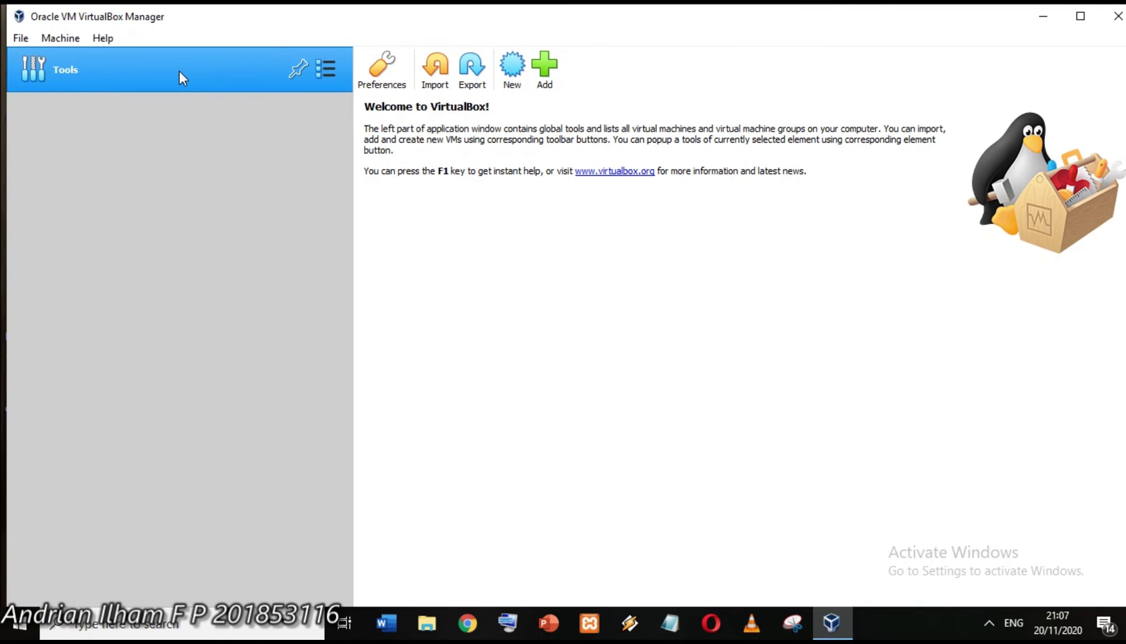
pyautogui.click(514, 68)
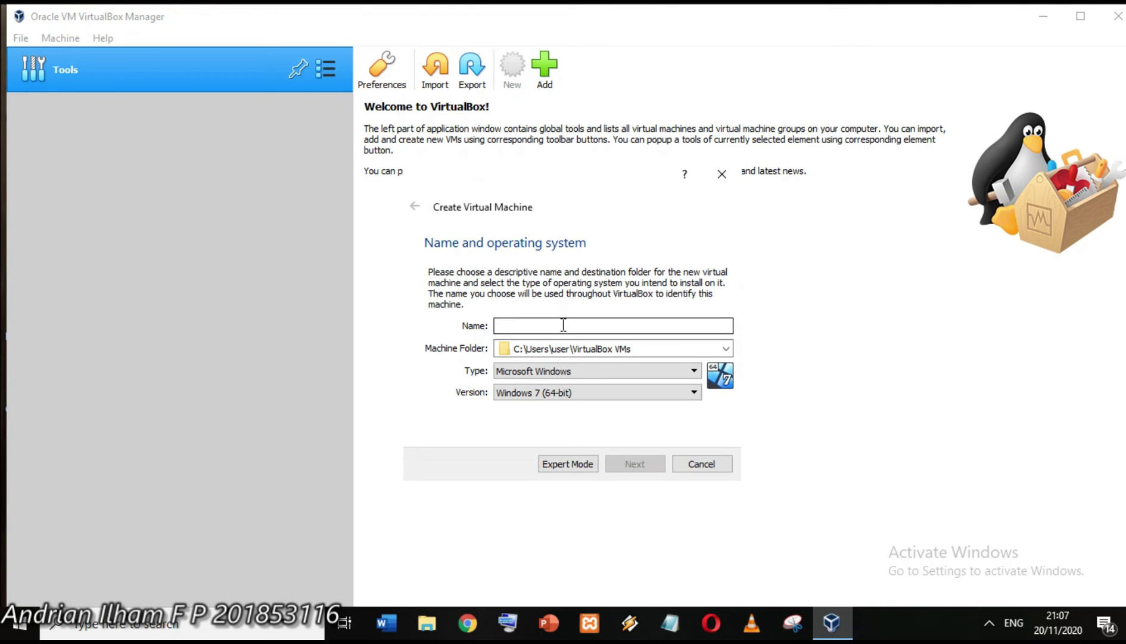
pyautogui.click(527, 322)
pyautogui.click(527, 322)
pyautogui.write('WIN')
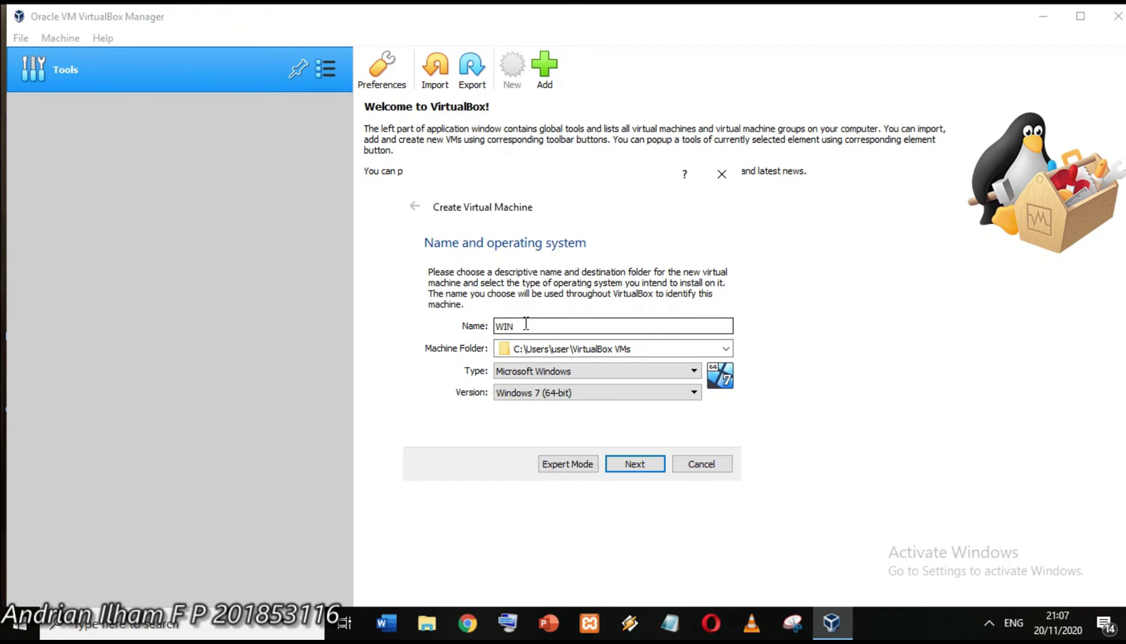
pyautogui.write(' 7')
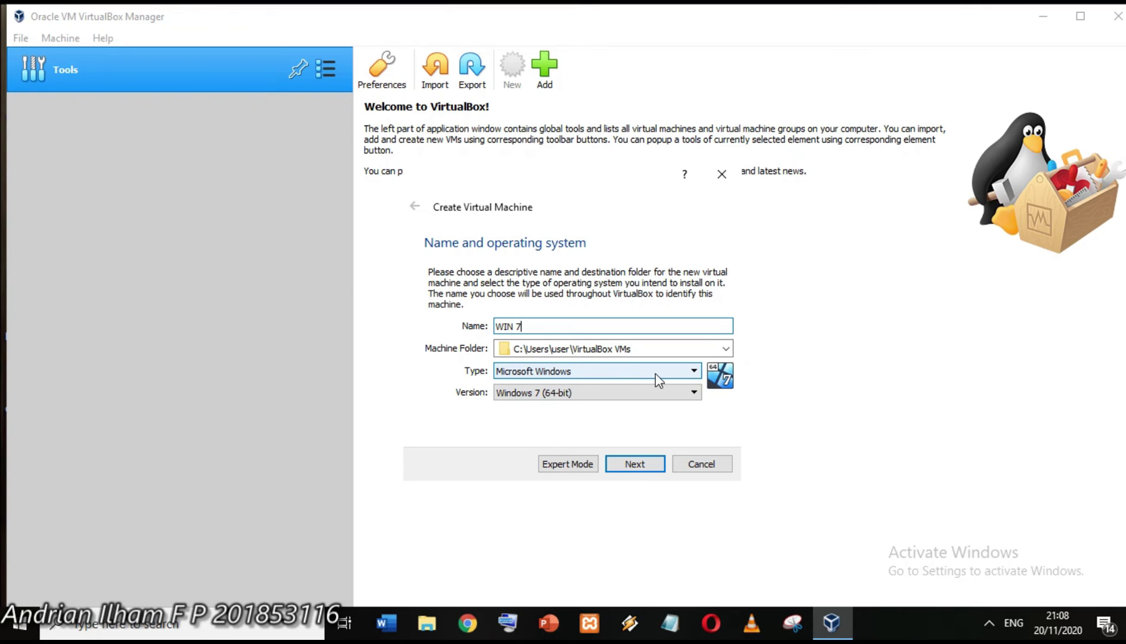
# Set the machine's type to Microsoft Windows and version to Windows 7 (64-bit), and accept a memory size of 2048 MB.
pyautogui.click(700, 372)
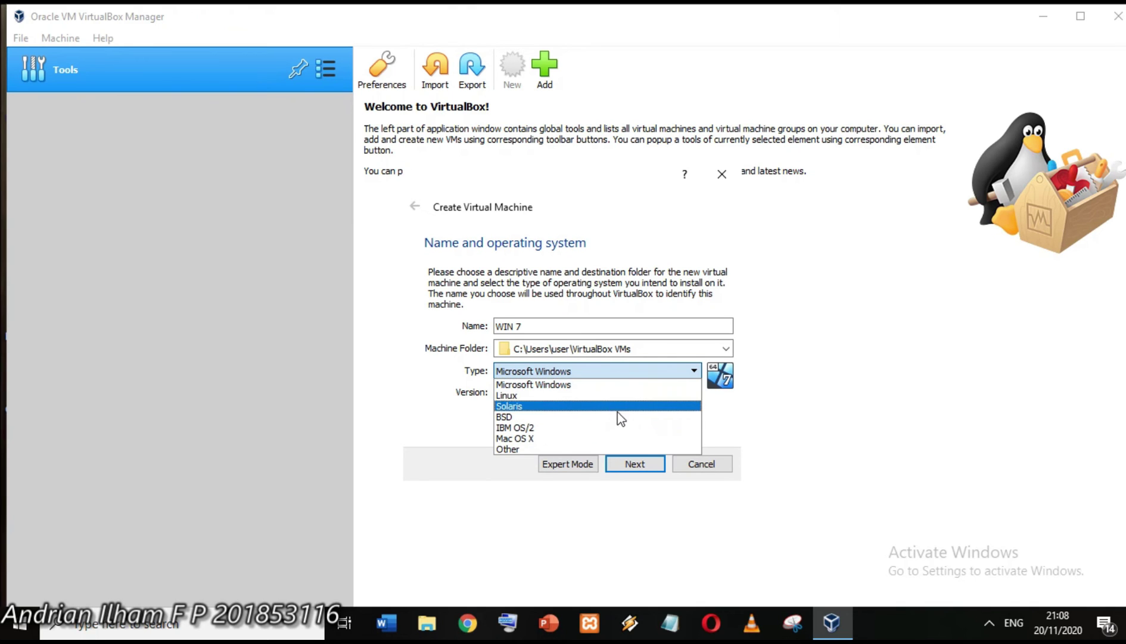
pyautogui.click(609, 372)
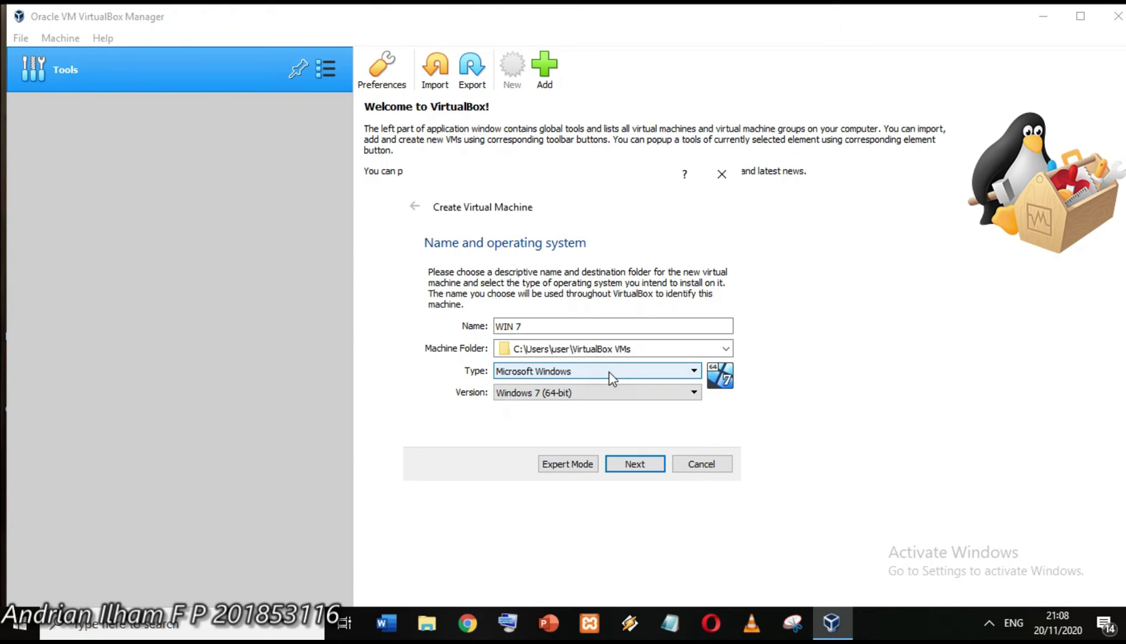
pyautogui.click(585, 393)
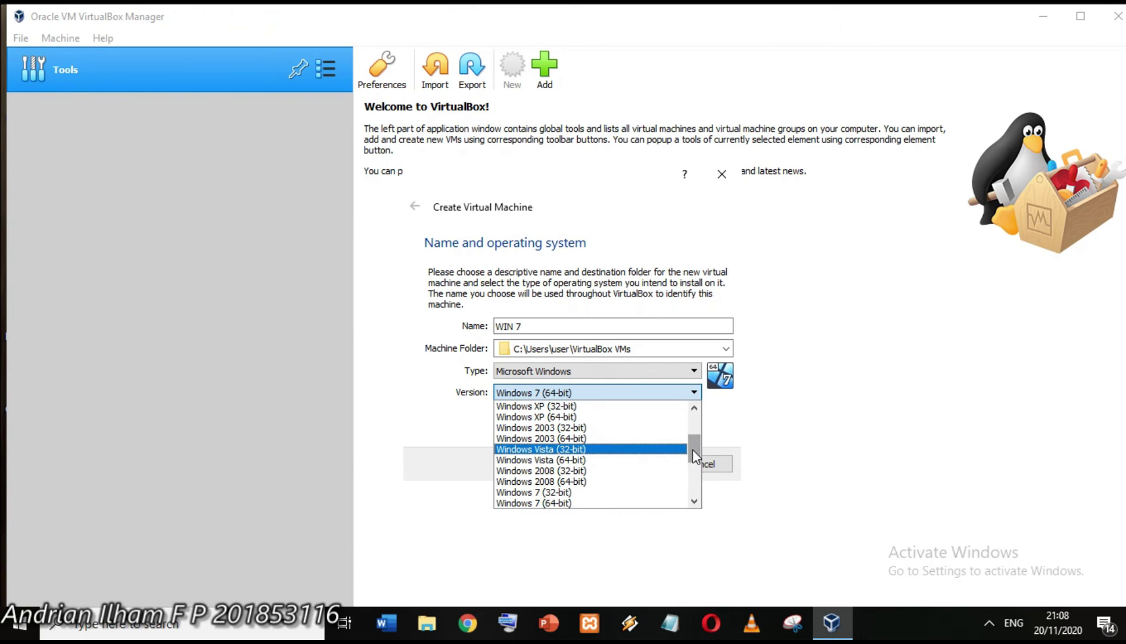
pyautogui.moveTo(693, 453)
pyautogui.mouseDown()
pyautogui.moveTo(692, 506)
pyautogui.moveTo(693, 430)
pyautogui.moveTo(683, 459)
pyautogui.mouseUp()
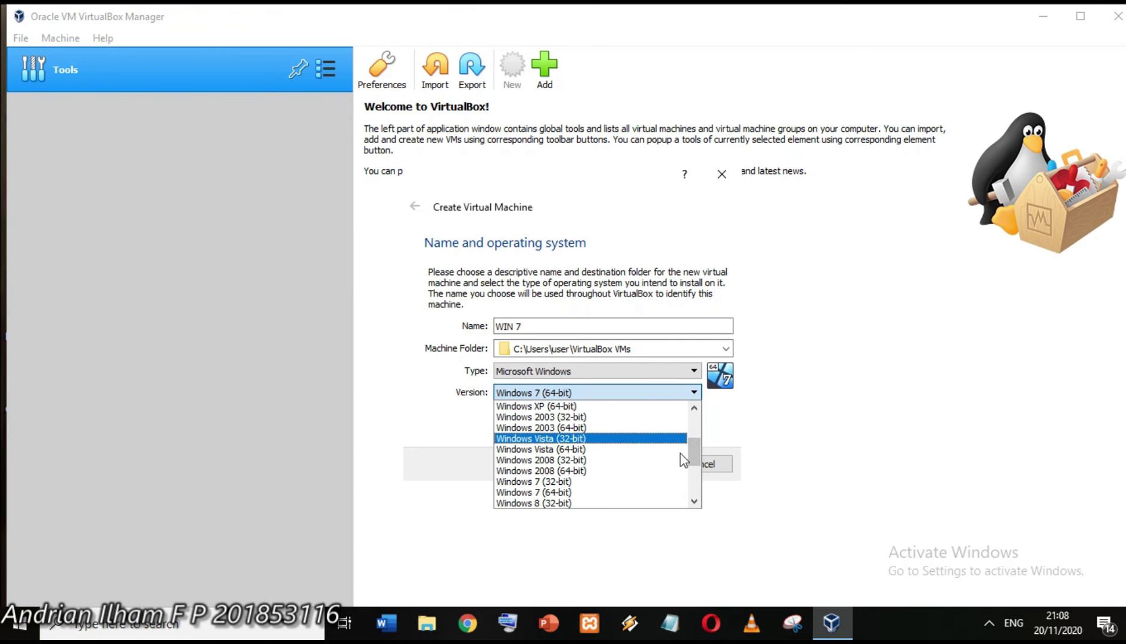
pyautogui.click(629, 493)
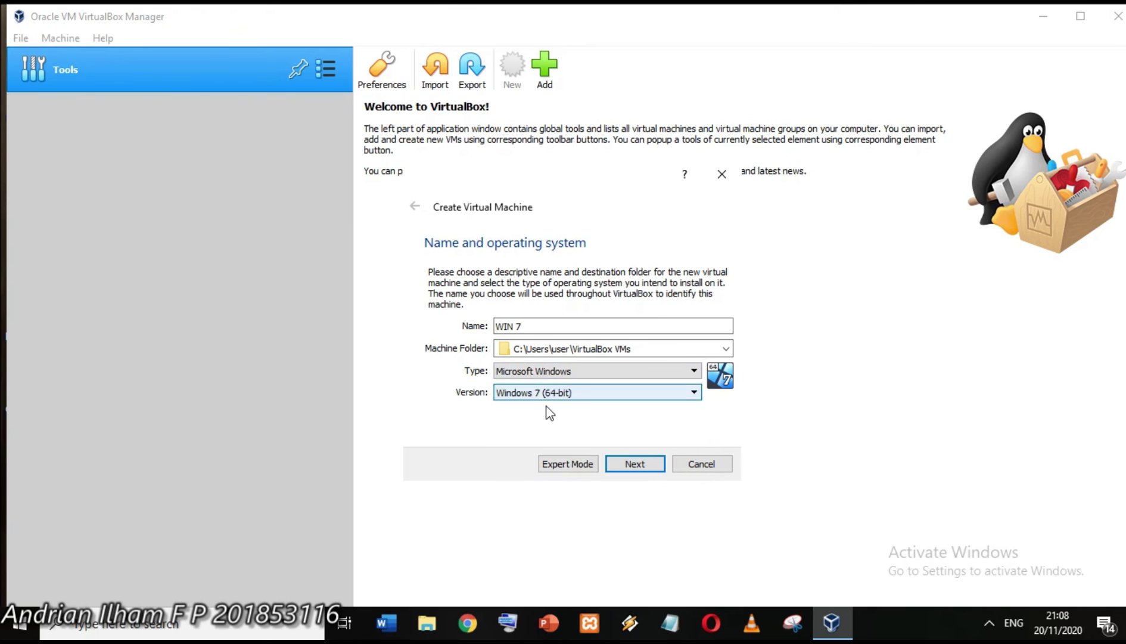
pyautogui.click(641, 470)
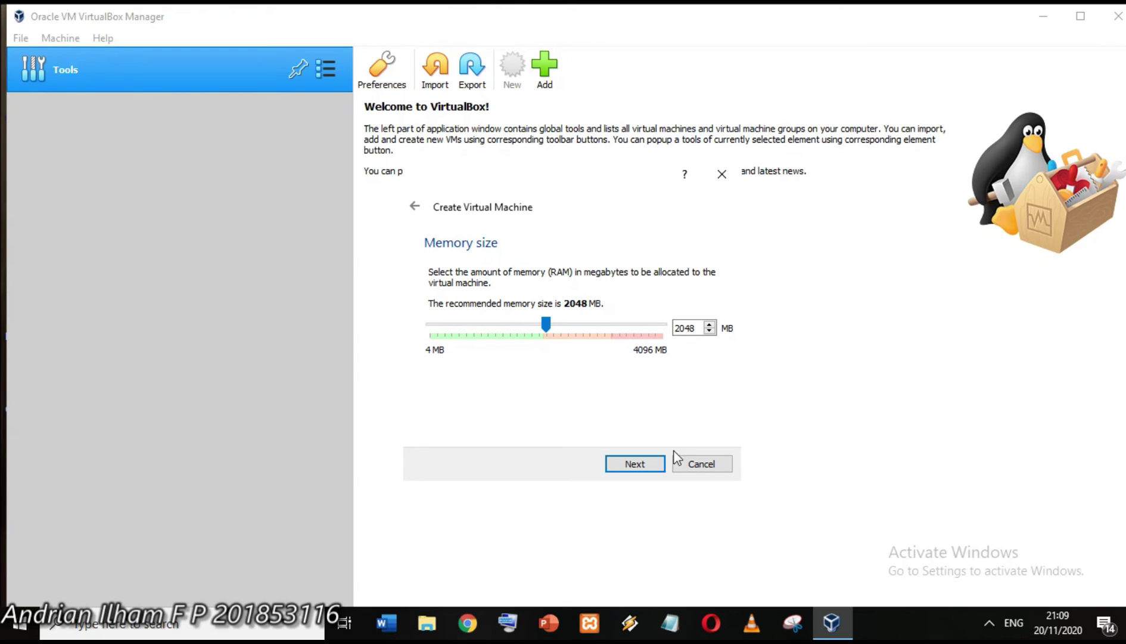
pyautogui.click(626, 465)
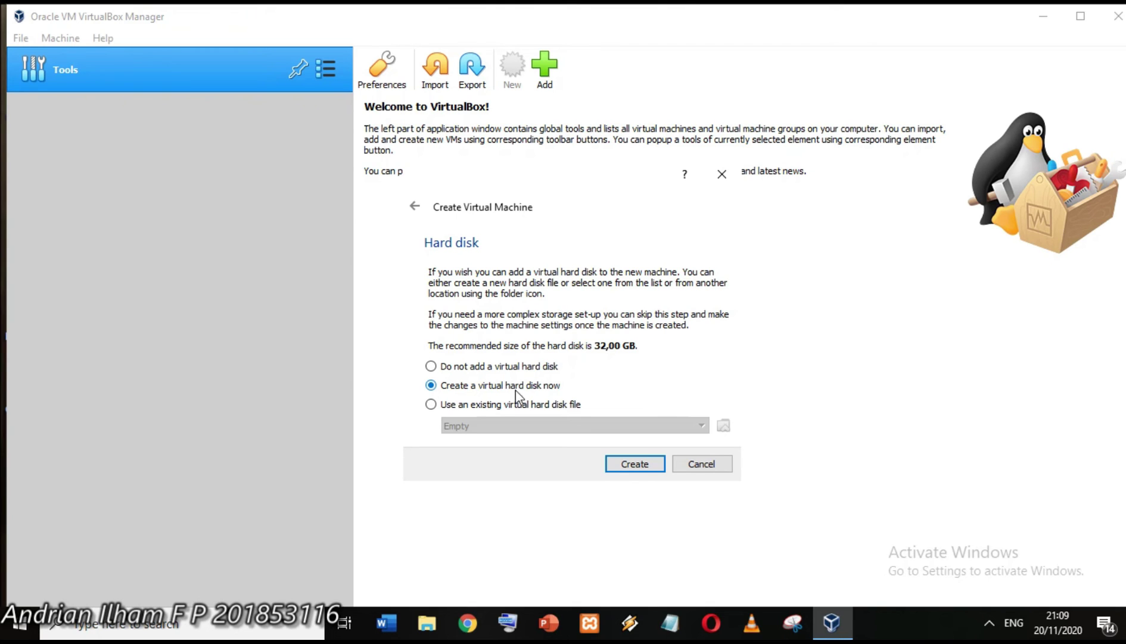
# Choose to create a virtual hard disk now, with the VDI file type and dynamically allocated storage.
pyautogui.click(624, 467)
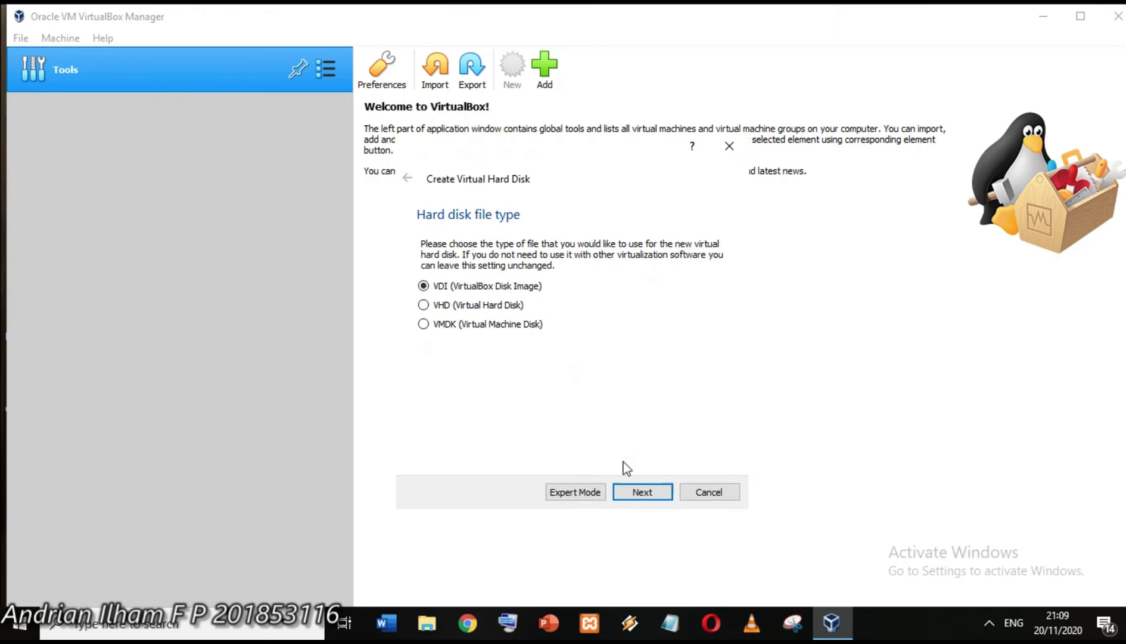
pyautogui.click(422, 305)
pyautogui.click(423, 286)
pyautogui.click(631, 494)
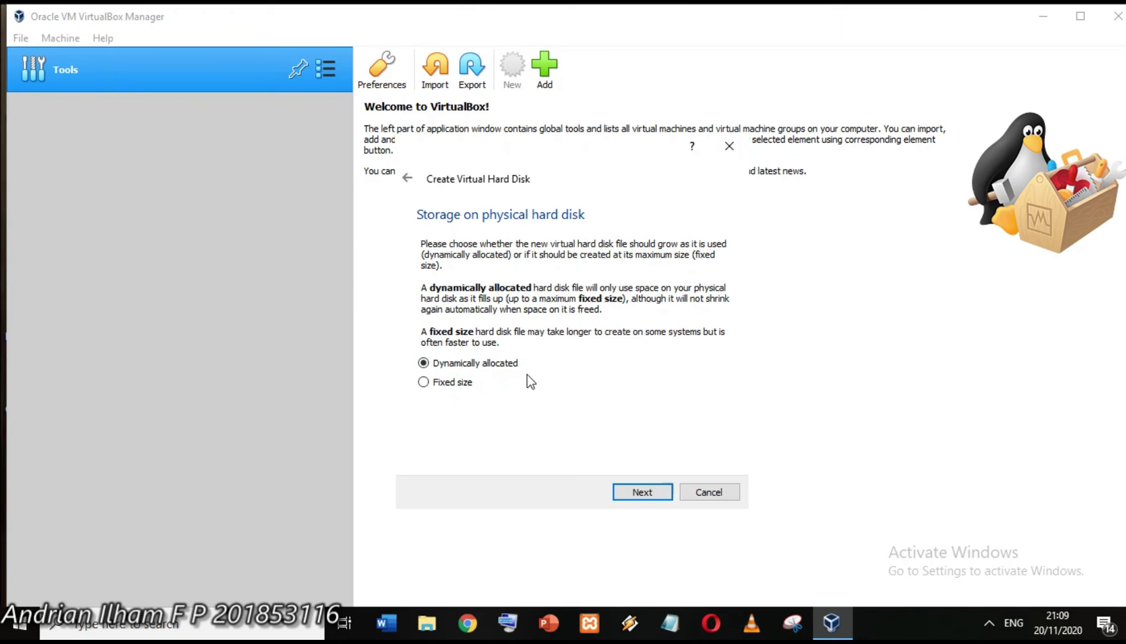
pyautogui.click(642, 492)
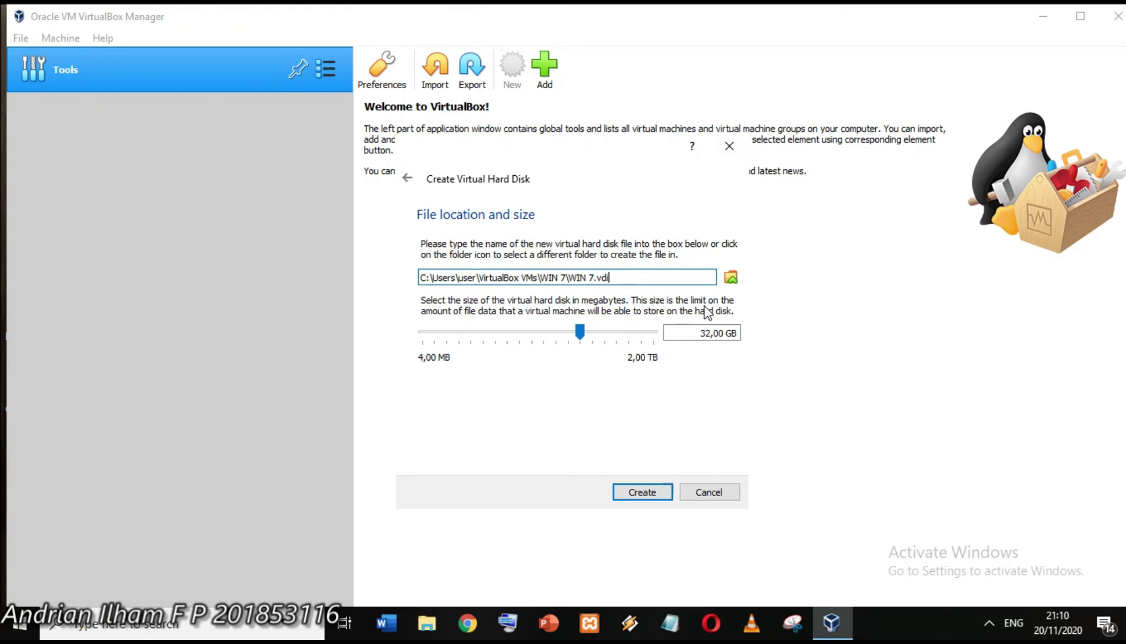
# Create the 32 GB virtual hard disk in the default WIN 7 folder and start the WIN 7 virtual machine.
pyautogui.click(731, 277)
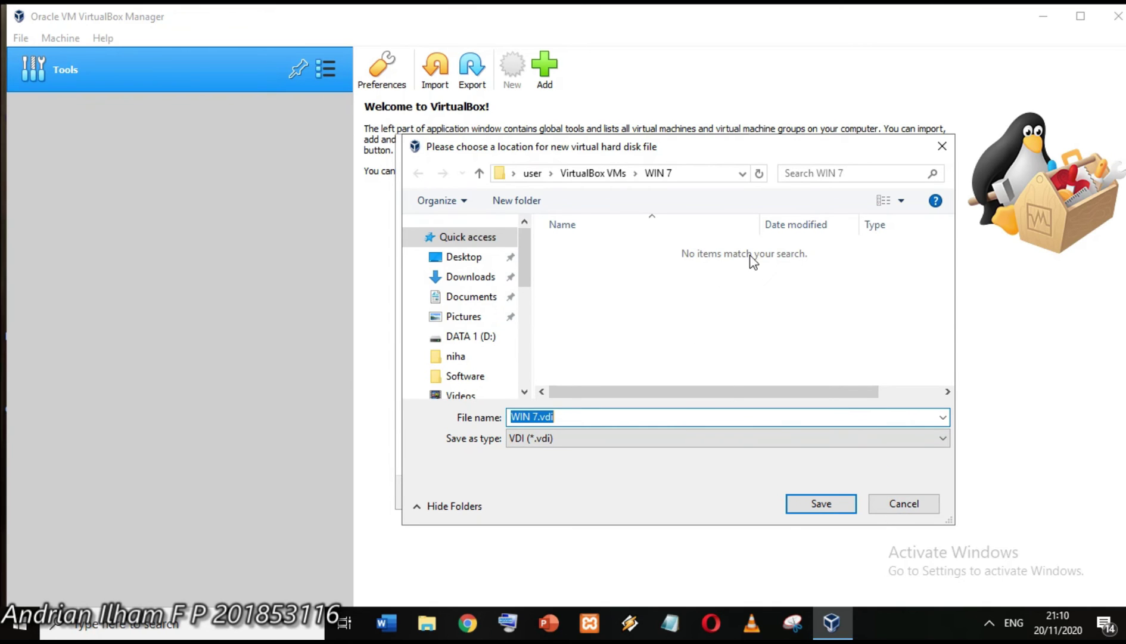
pyautogui.click(904, 504)
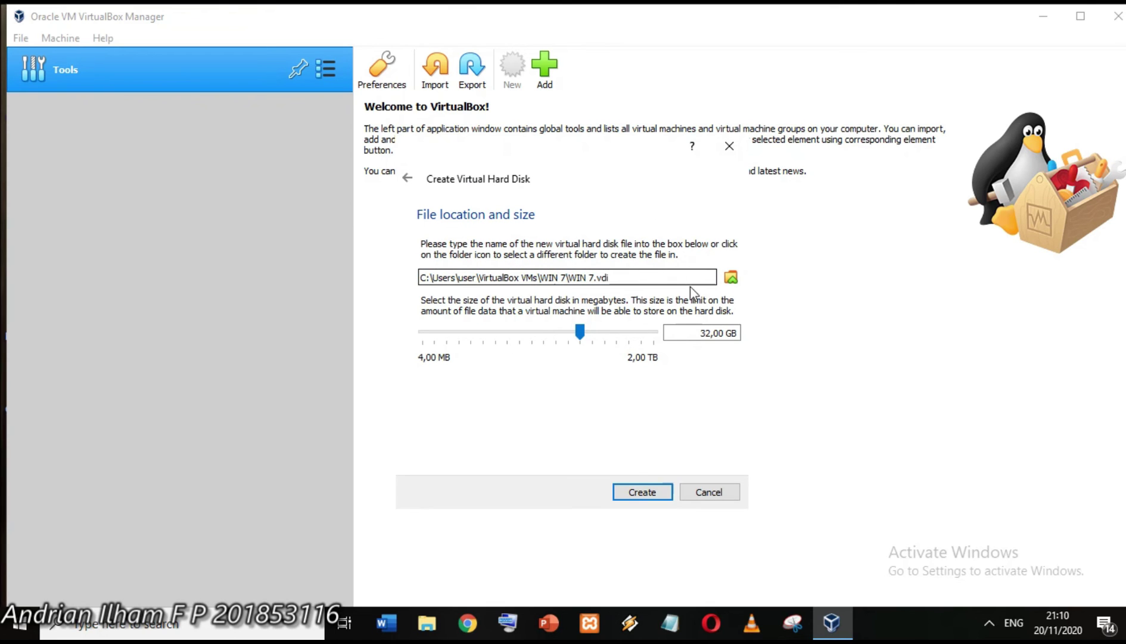
pyautogui.click(634, 492)
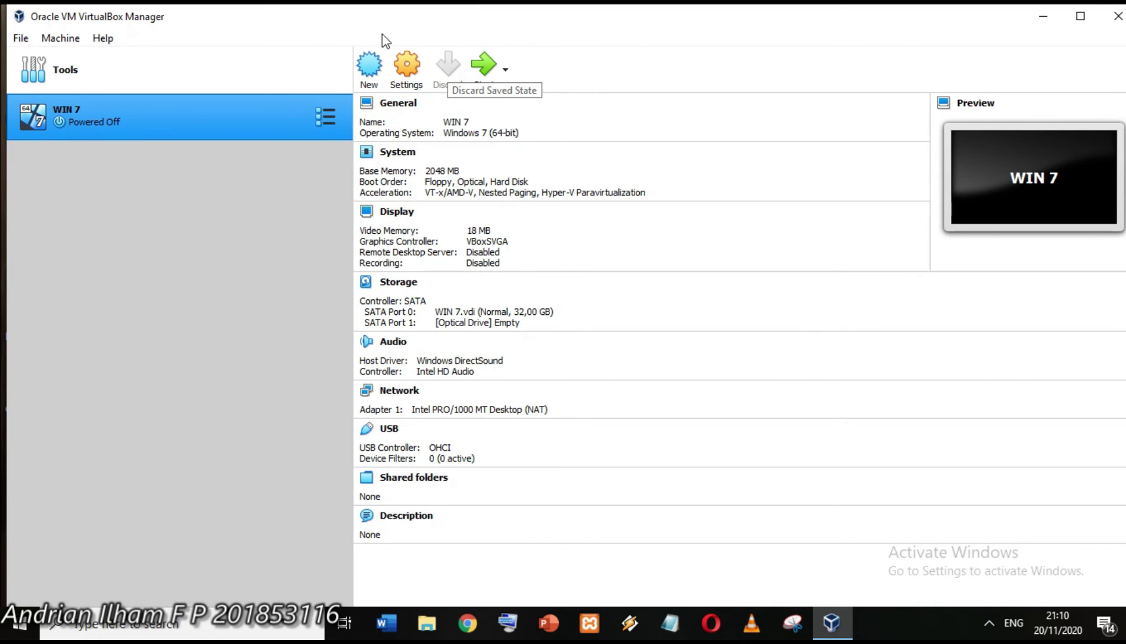
pyautogui.click(475, 85)
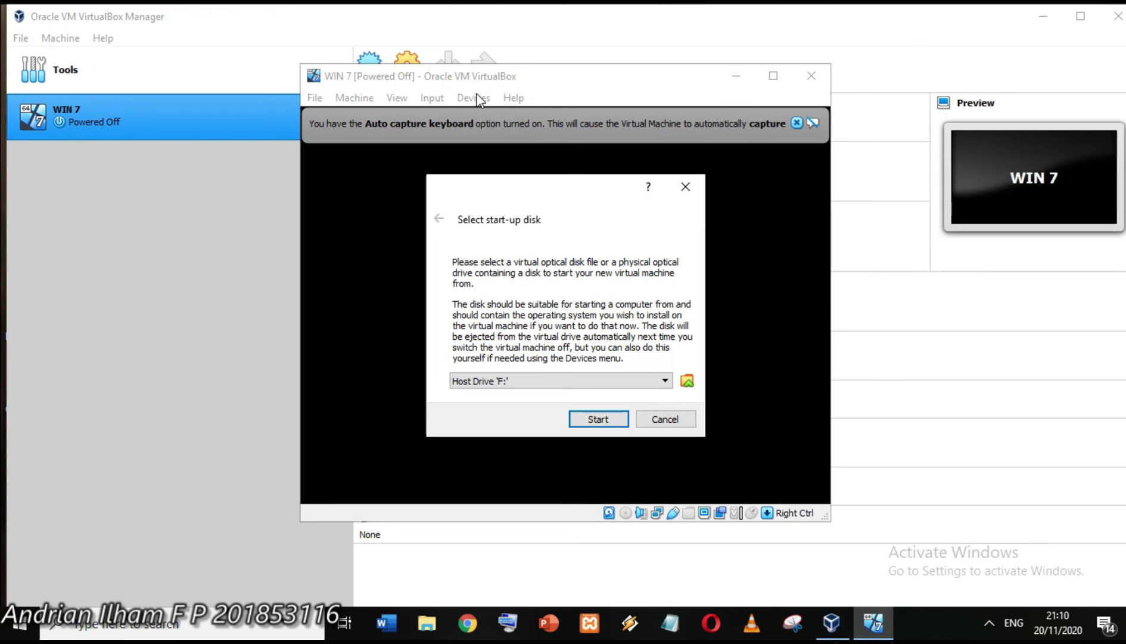
# Select Host Drive 'I:' as the start-up disk.
pyautogui.click(633, 382)
pyautogui.click(634, 382)
pyautogui.click(590, 386)
pyautogui.click(585, 387)
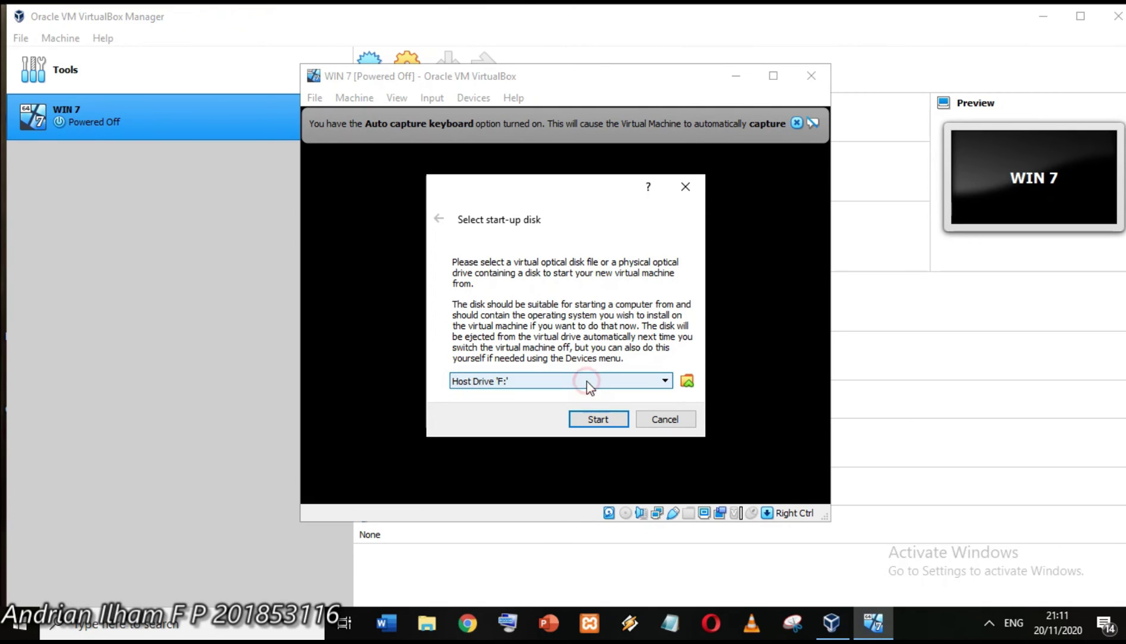
pyautogui.click(669, 386)
pyautogui.click(666, 384)
pyautogui.click(667, 381)
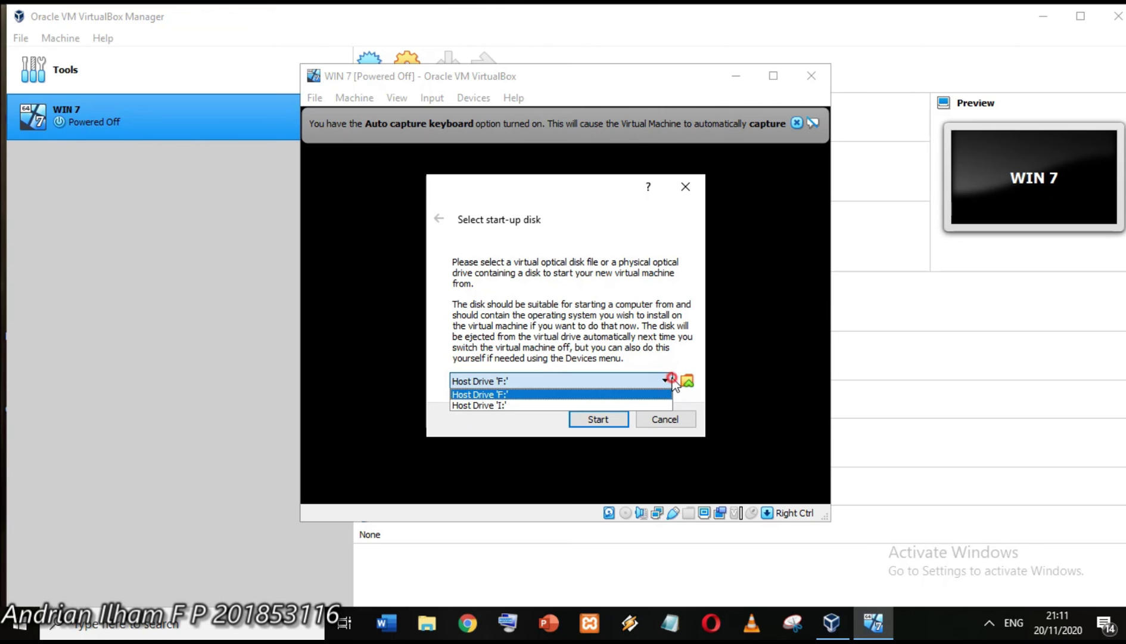
pyautogui.click(656, 407)
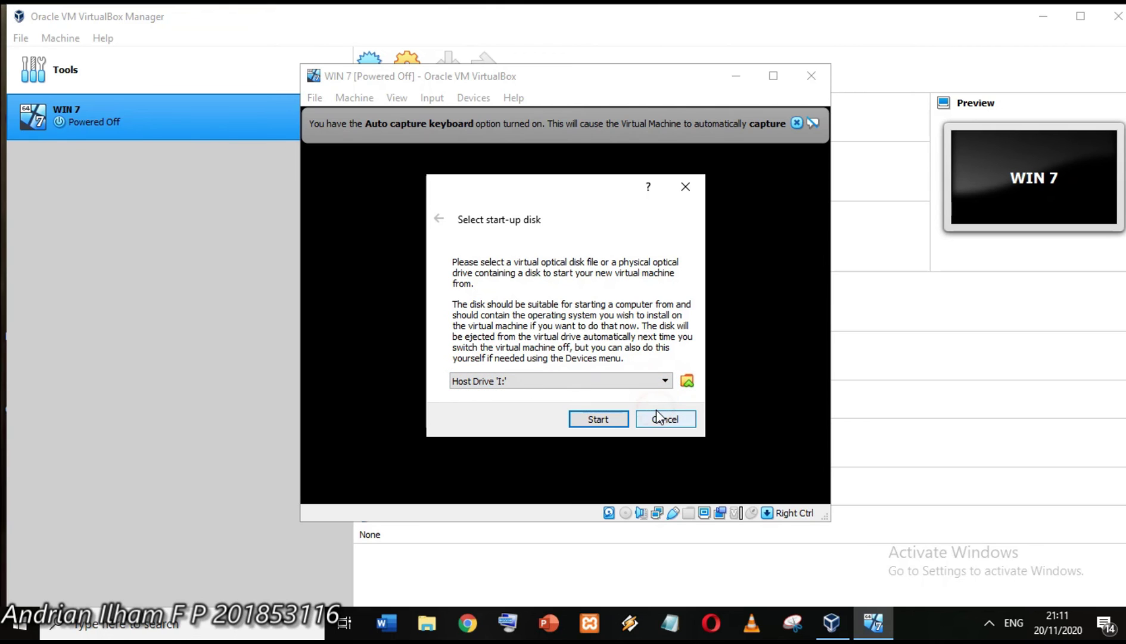
# Add the ISO en_windows_7_professional_with_sp1_x86_dvd_u_677056.kuyhAa.iso from DATA 1 (D:) and choose it as the start-up disk.
pyautogui.click(687, 381)
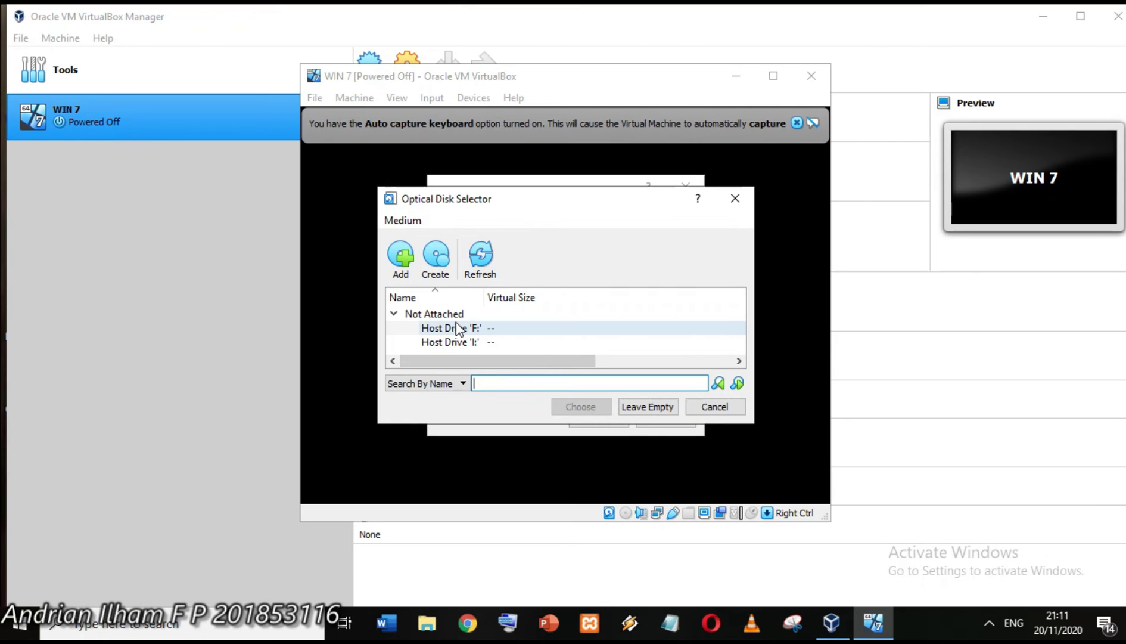
pyautogui.click(459, 329)
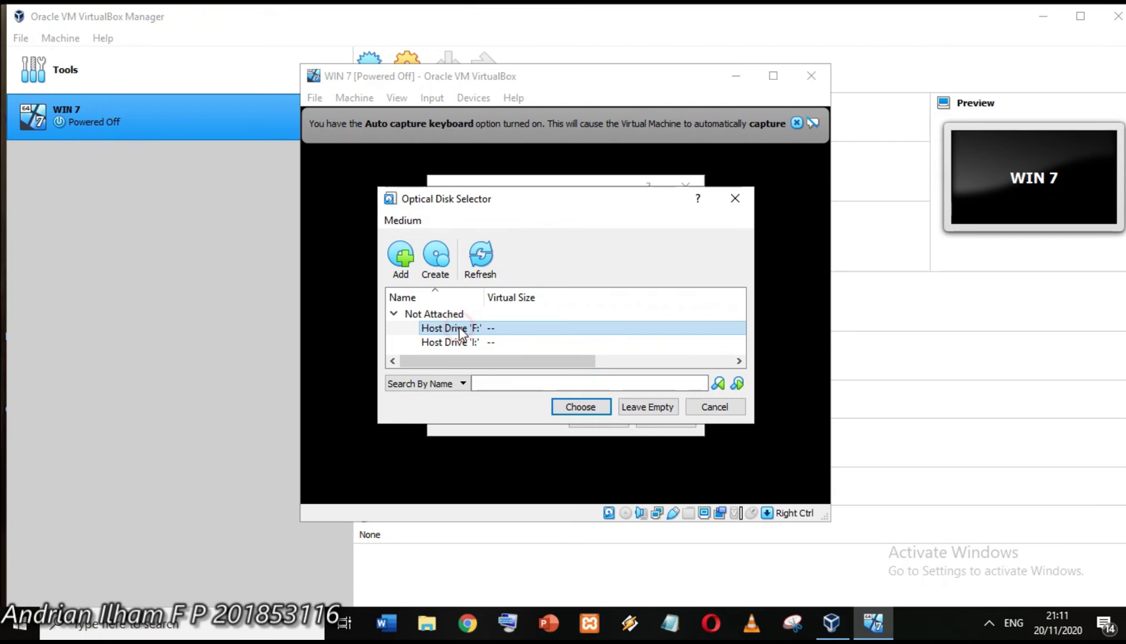
pyautogui.click(468, 342)
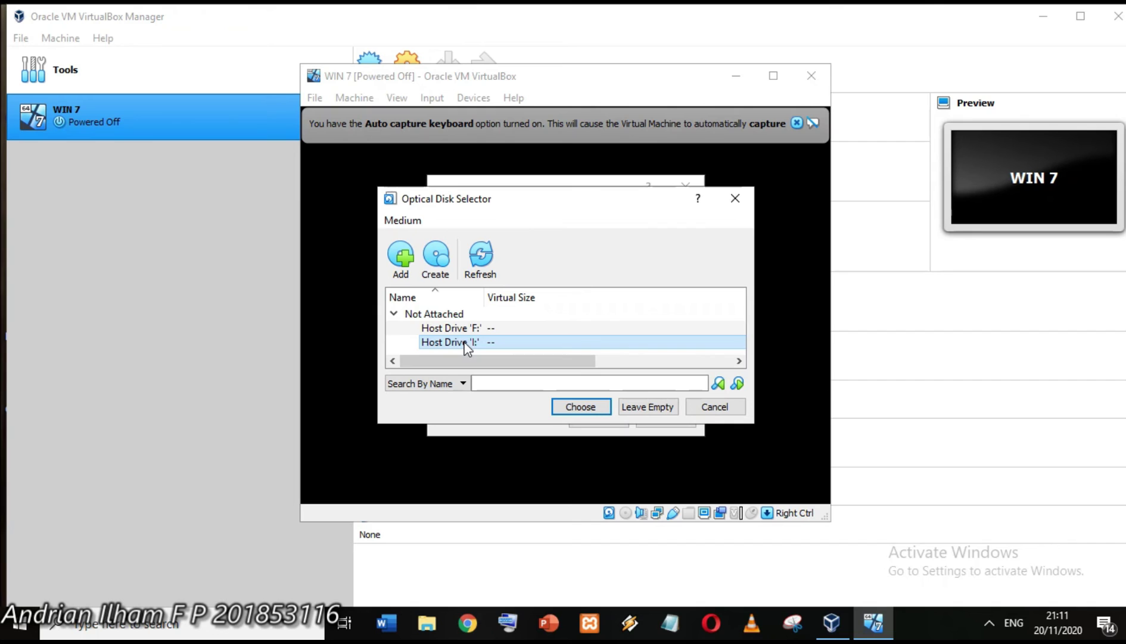
pyautogui.click(409, 246)
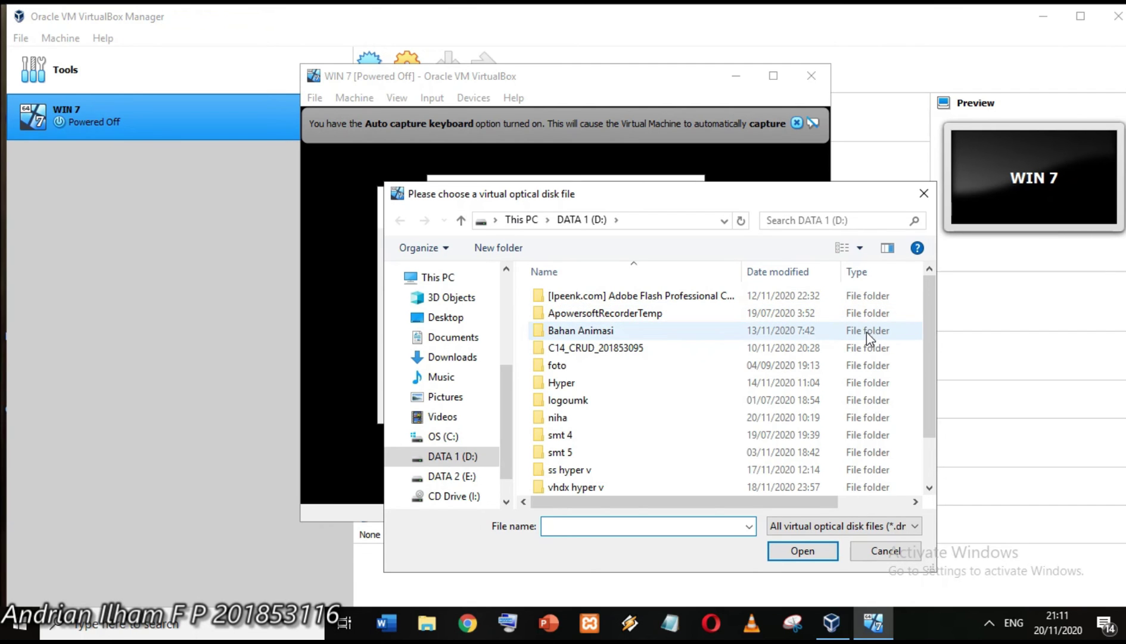
pyautogui.moveTo(928, 327); pyautogui.dragTo(921, 386)
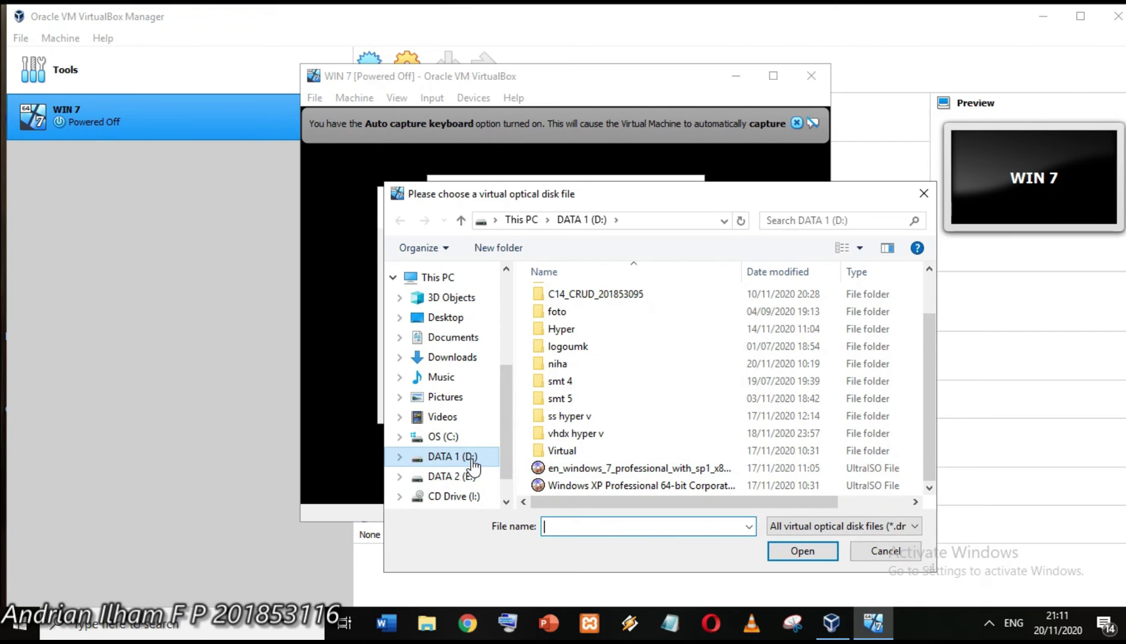
pyautogui.click(581, 473)
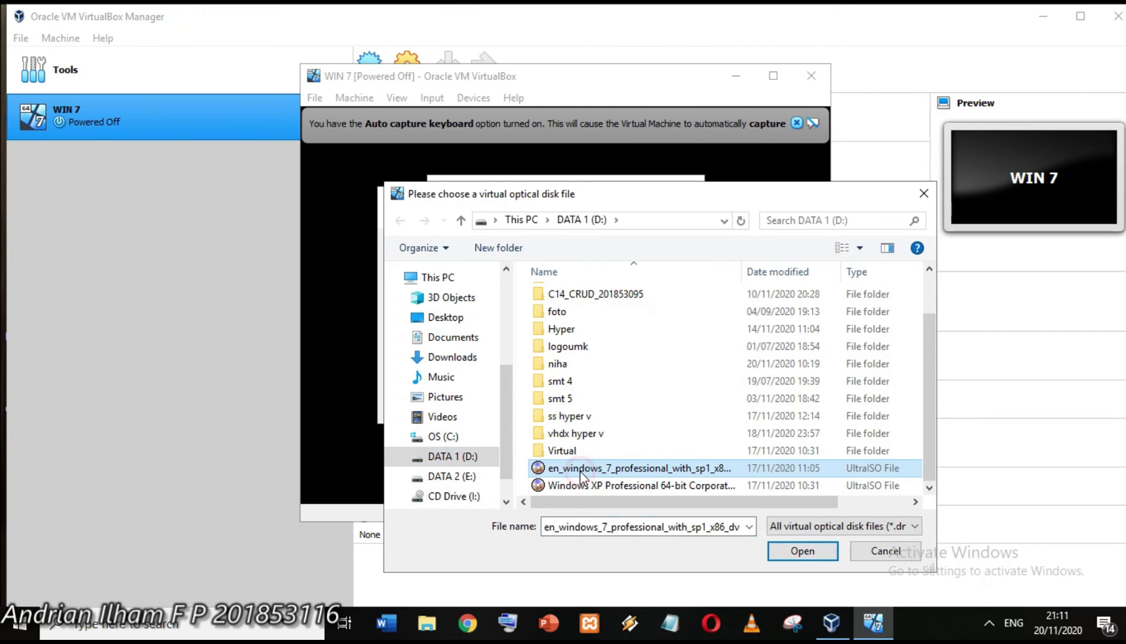
pyautogui.click(798, 549)
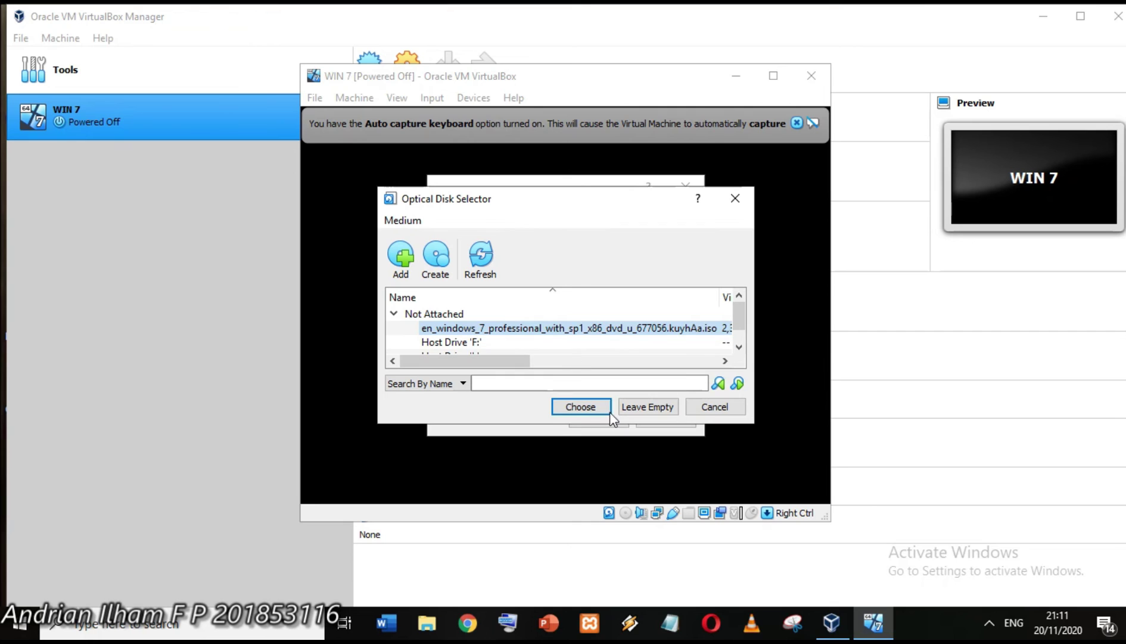
pyautogui.click(581, 407)
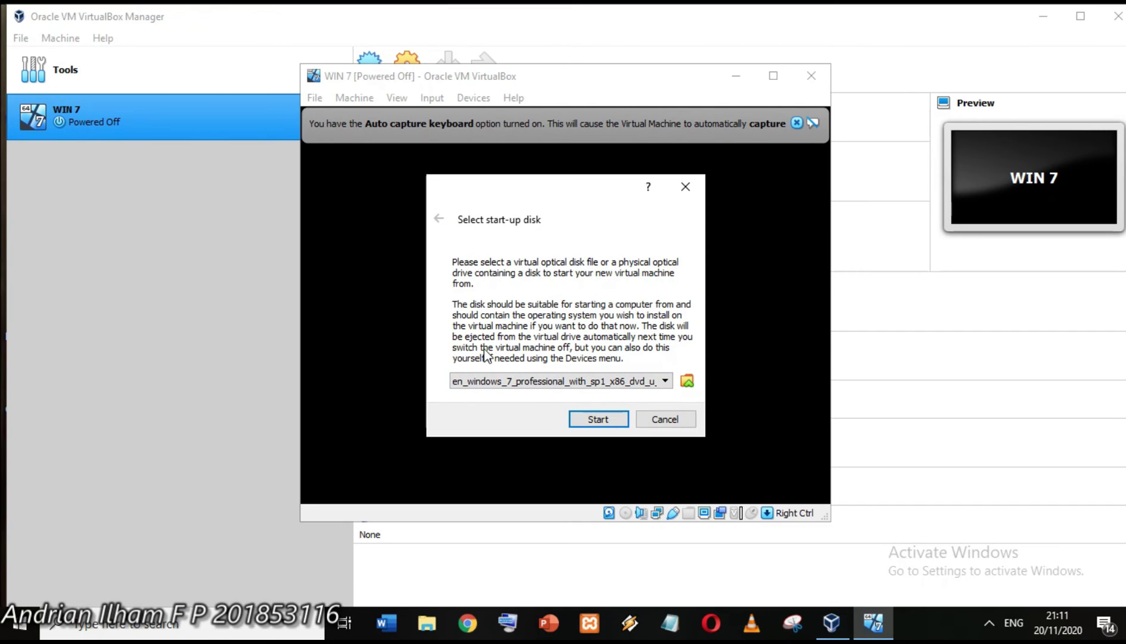
# Boot the virtual machine from the selected disk and dismiss the mouse integration and keyboard capture notices.
pyautogui.click(602, 422)
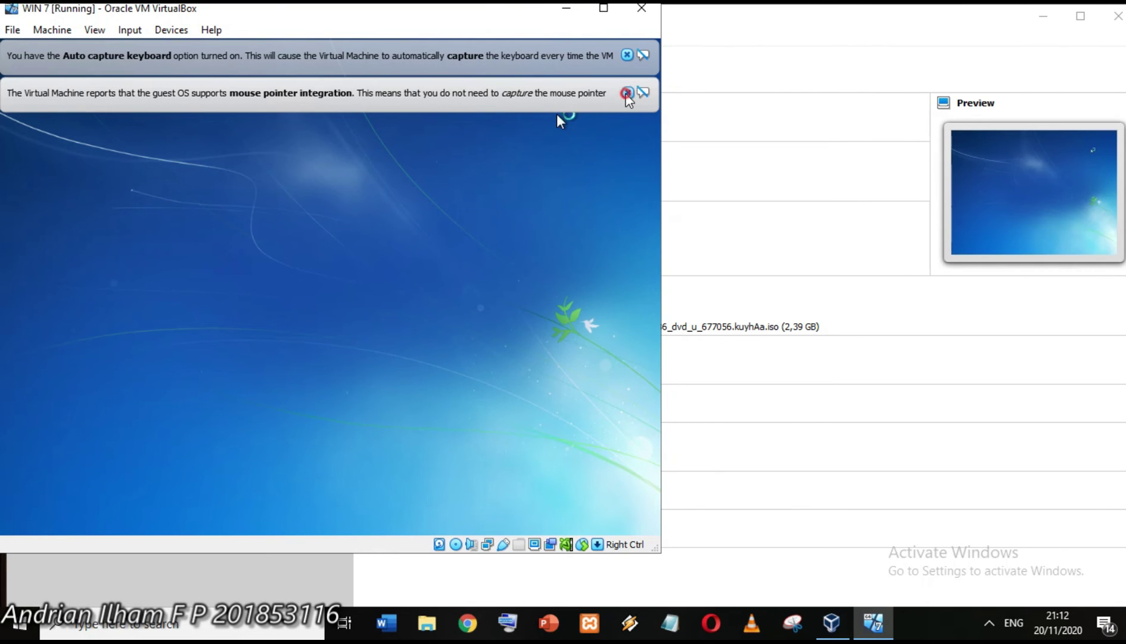
pyautogui.click(627, 93)
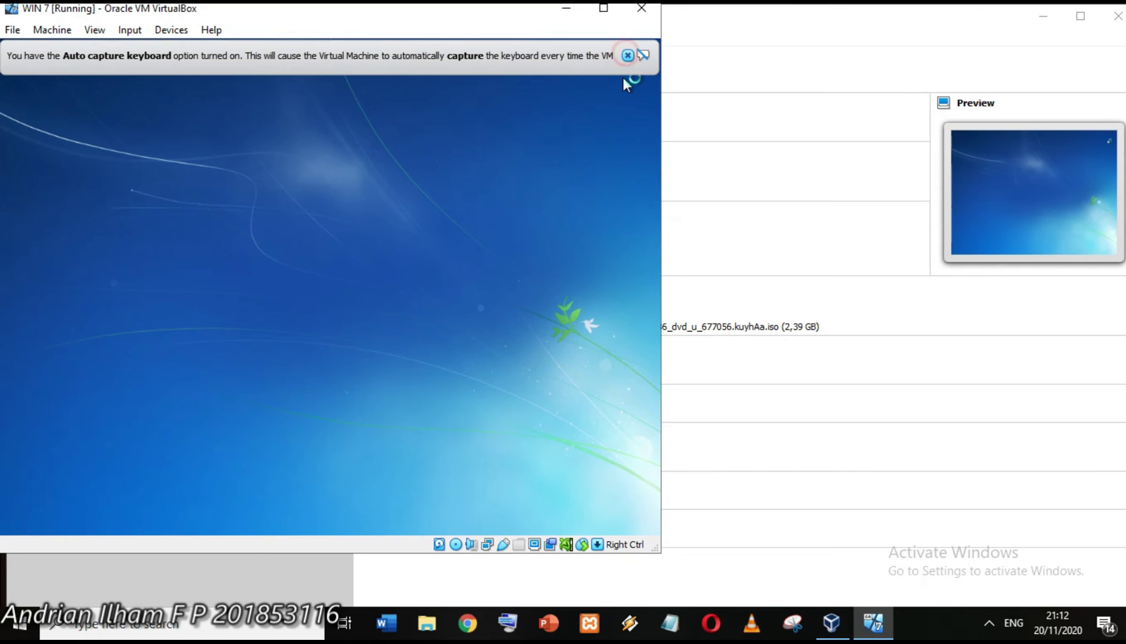
pyautogui.click(627, 55)
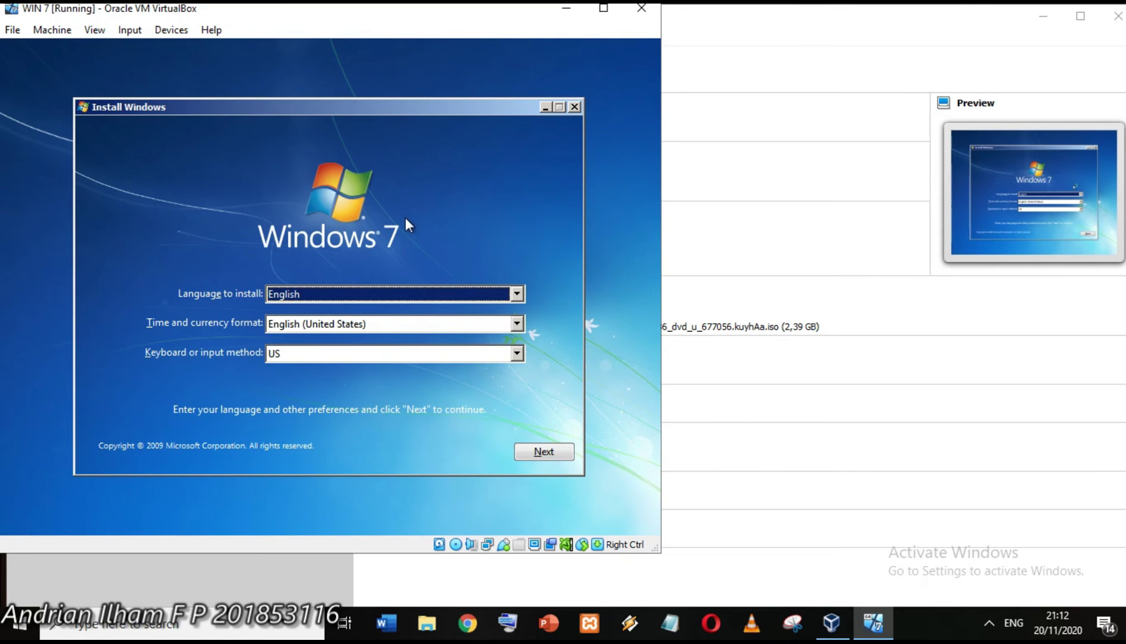
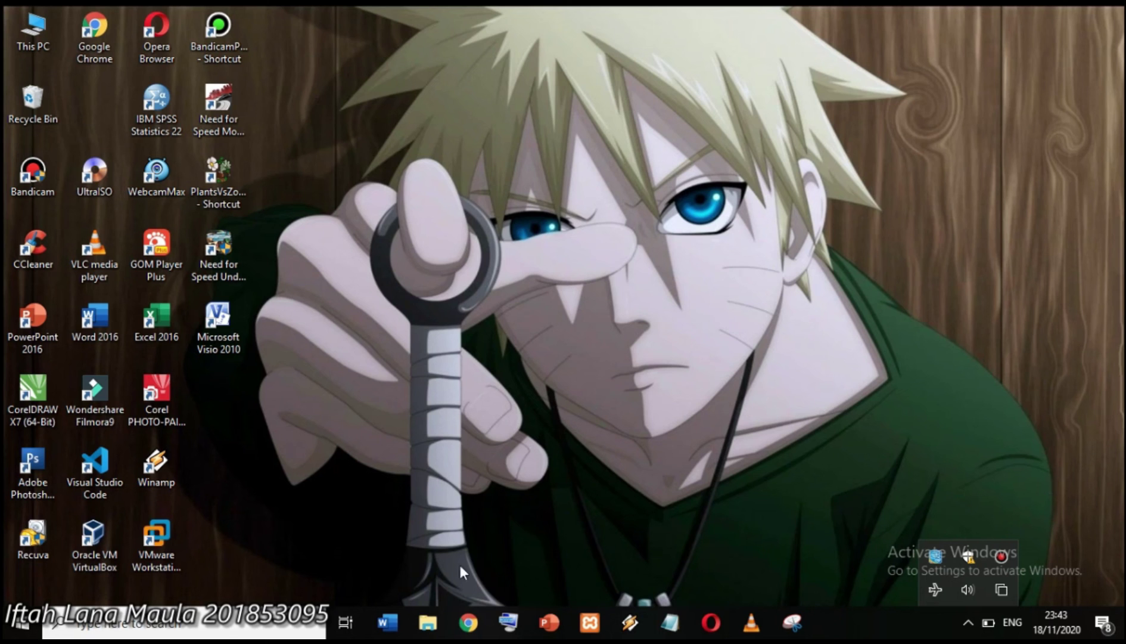
# Open Control Panel on the host and bring up the Windows Features list from the Programs category.
pyautogui.click(120, 623)
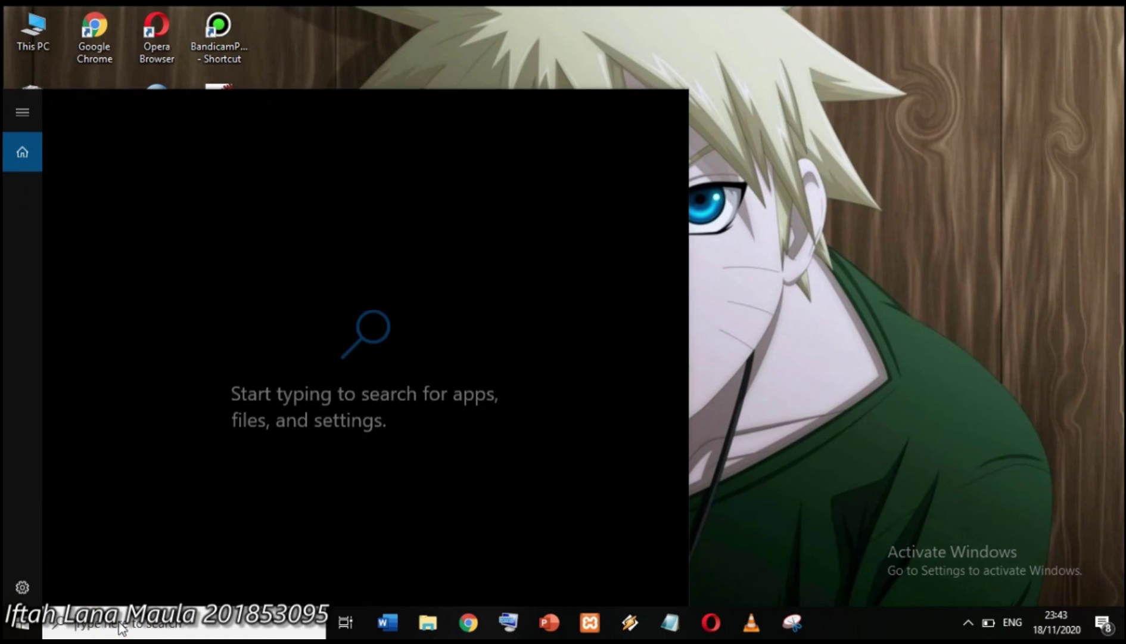
pyautogui.write('cp')
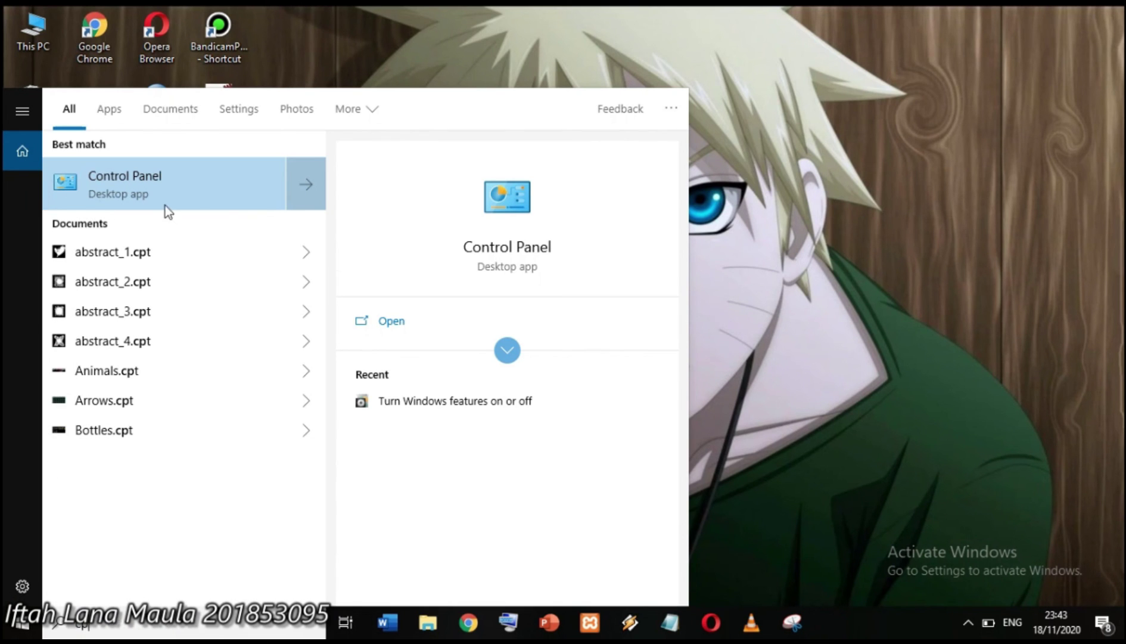
pyautogui.click(155, 185)
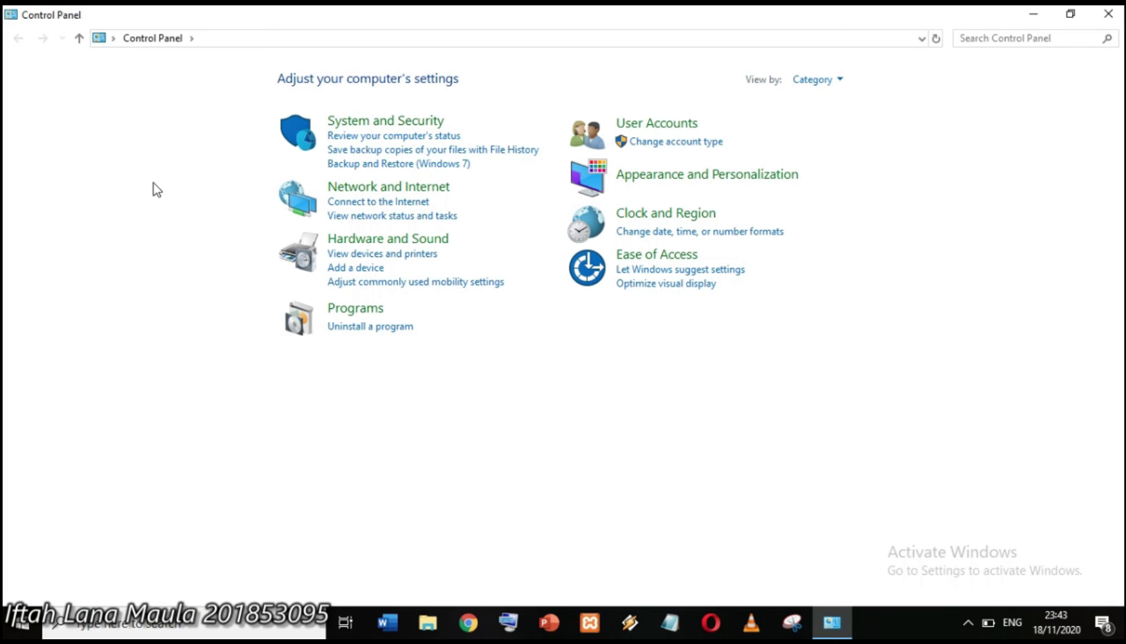
pyautogui.click(364, 307)
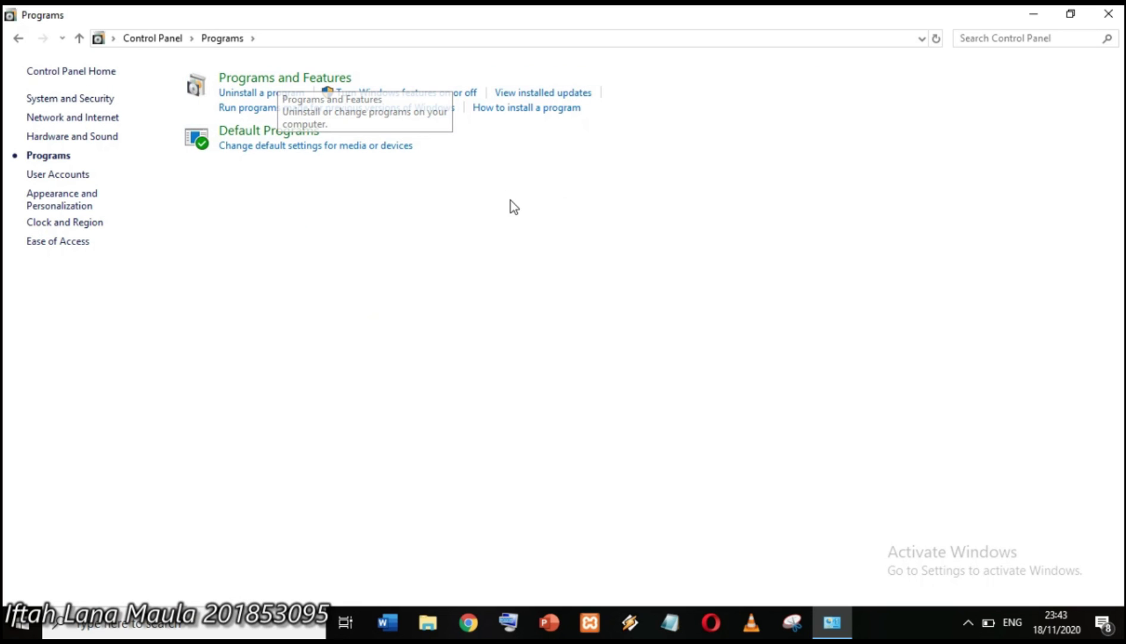
pyautogui.click(429, 94)
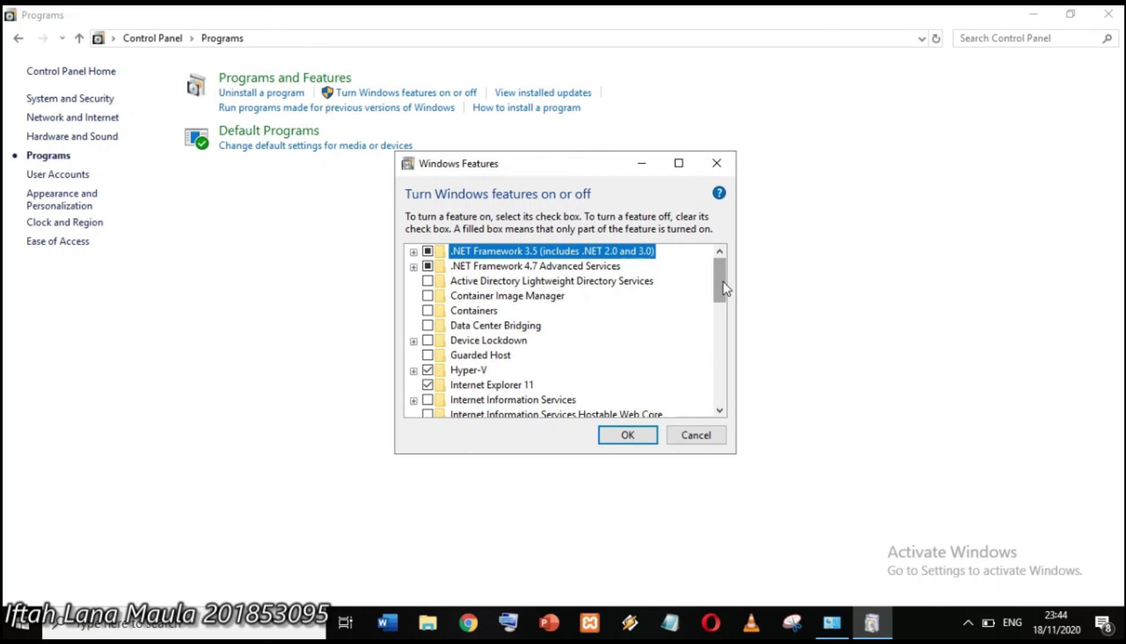
# Expand Hyper-V in the Windows features list to check its components, and accept the feature selection.
pyautogui.moveTo(725, 284); pyautogui.dragTo(721, 306)
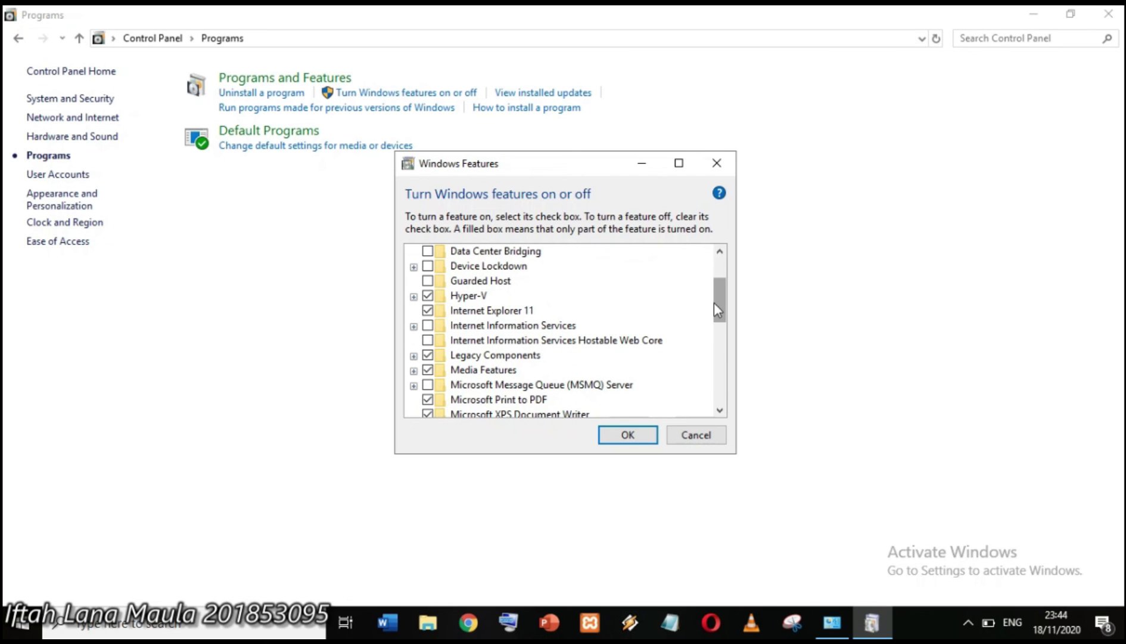
pyautogui.click(414, 296)
pyautogui.moveTo(720, 292); pyautogui.dragTo(720, 288)
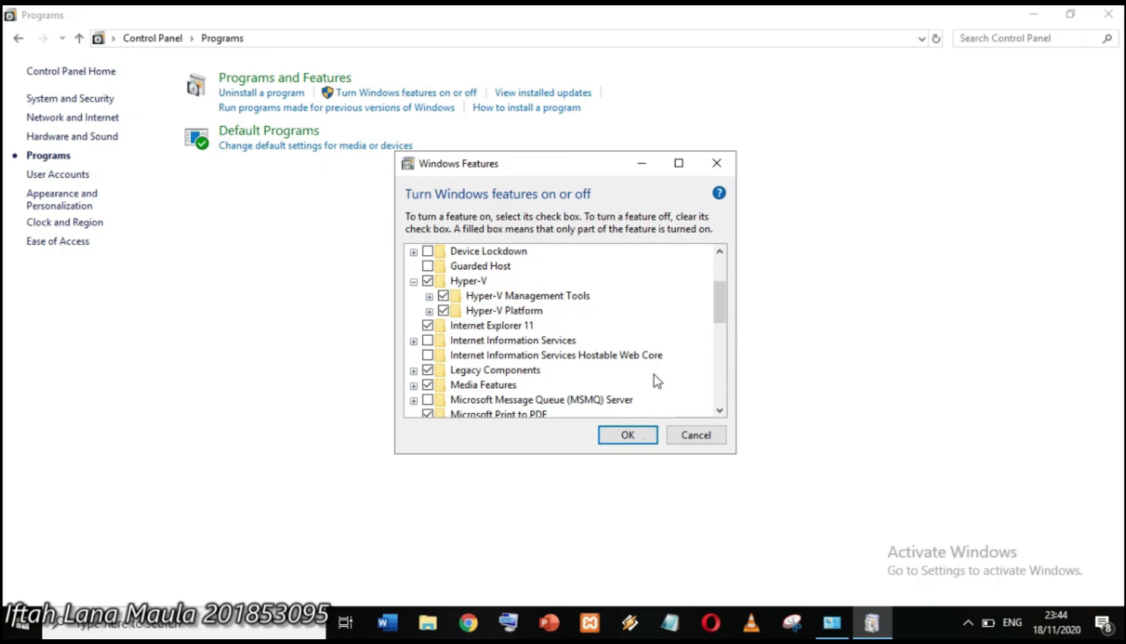
pyautogui.click(628, 435)
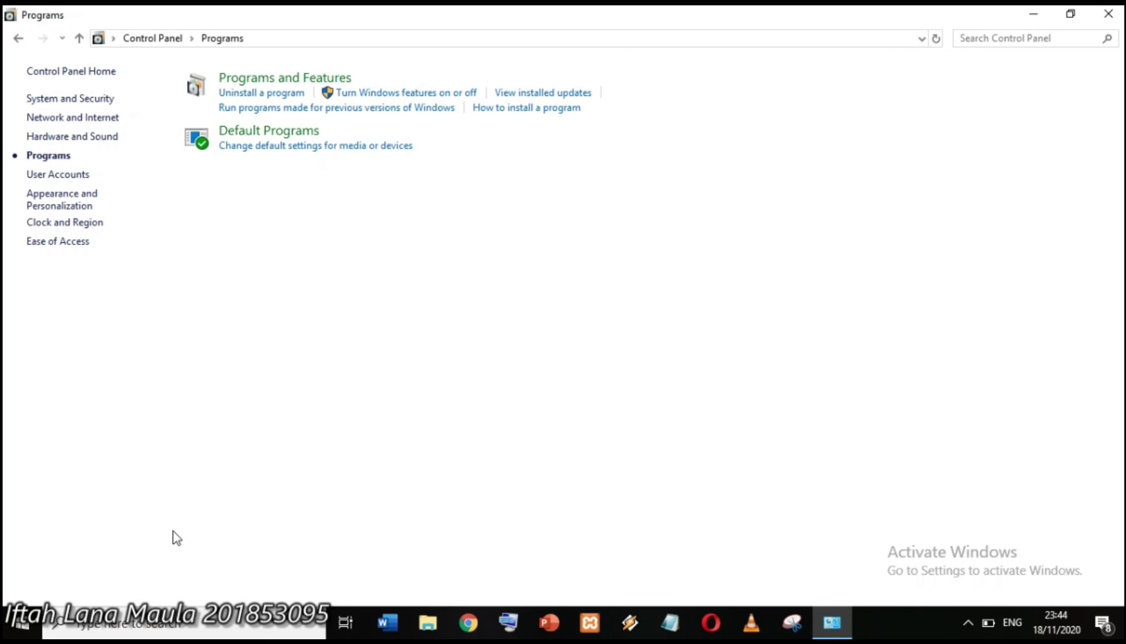
# Search the host for Hyper-V Manager and launch it.
pyautogui.click(119, 623)
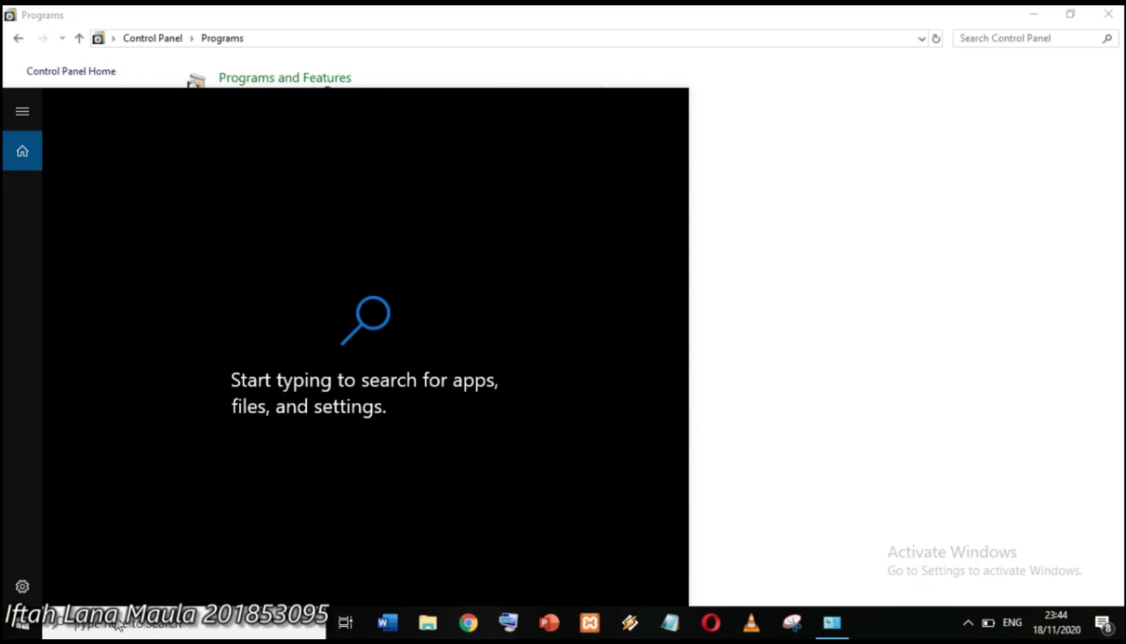
pyautogui.write('hyp')
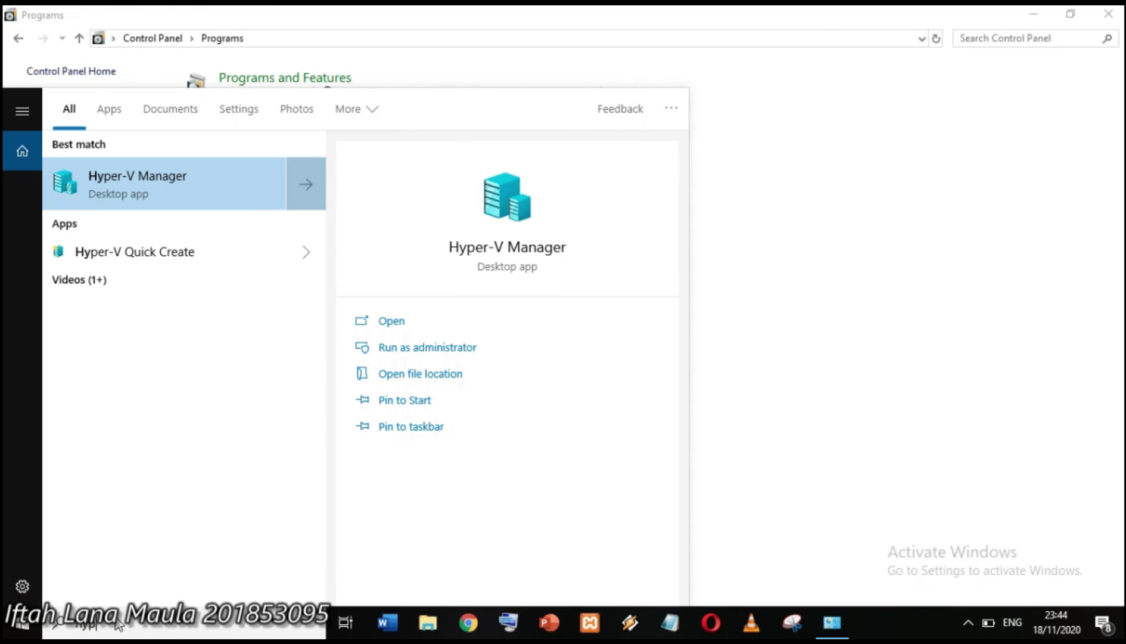
pyautogui.click(178, 180)
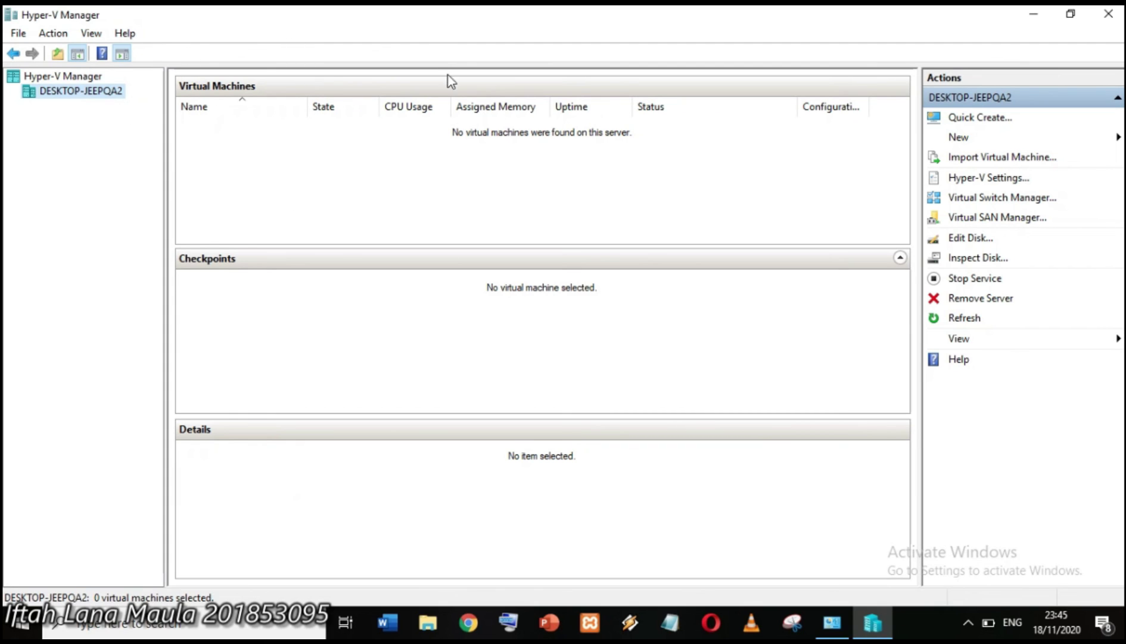
# Start a new virtual machine on the local Hyper-V server and name it "windows 7 hyper v", keeping the default storage location.
pyautogui.rightClick(60, 95)
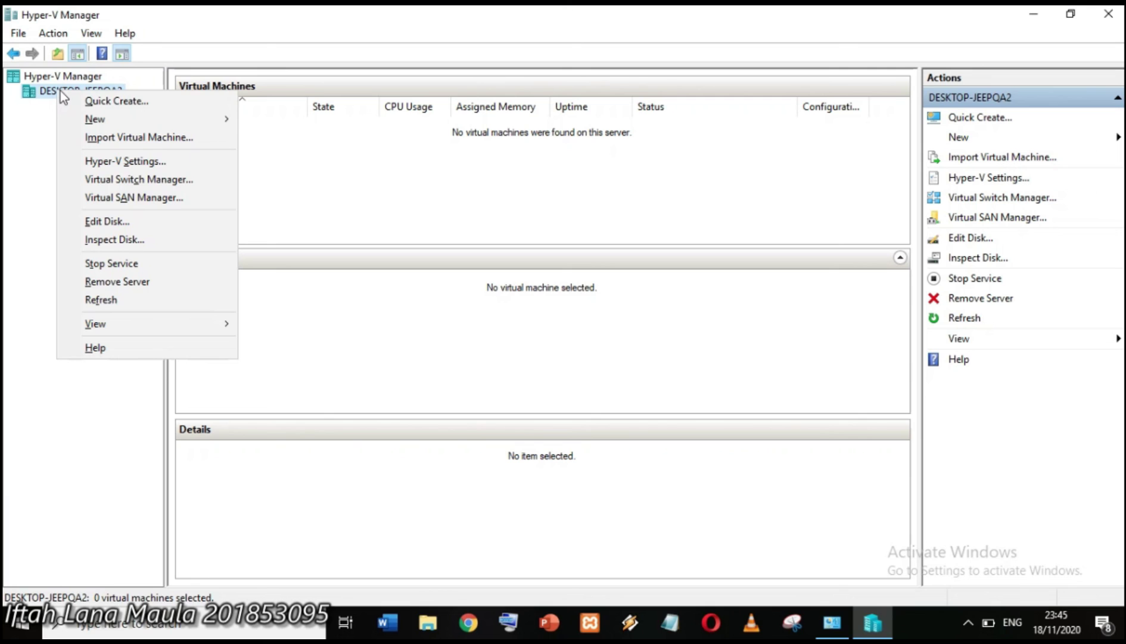
pyautogui.moveTo(196, 120)
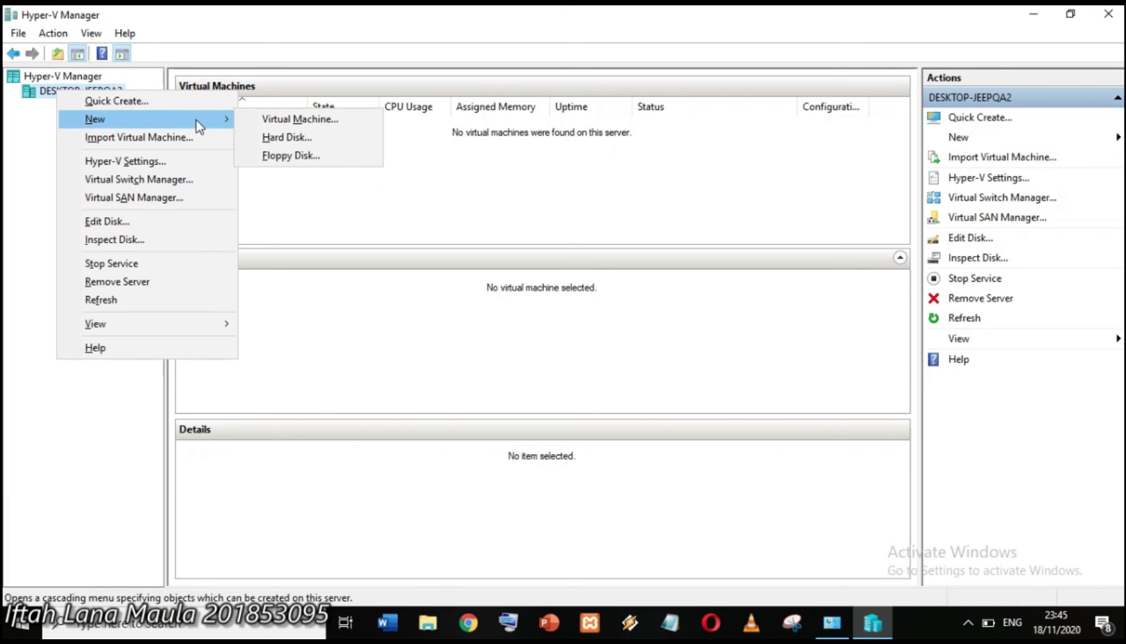
pyautogui.click(271, 121)
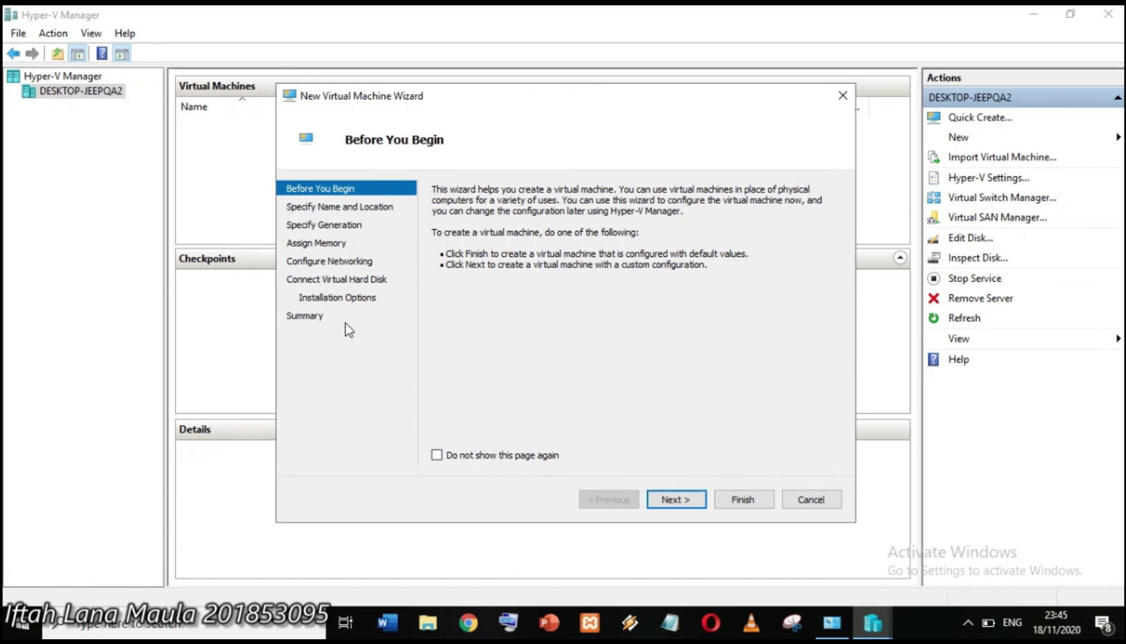
pyautogui.click(677, 499)
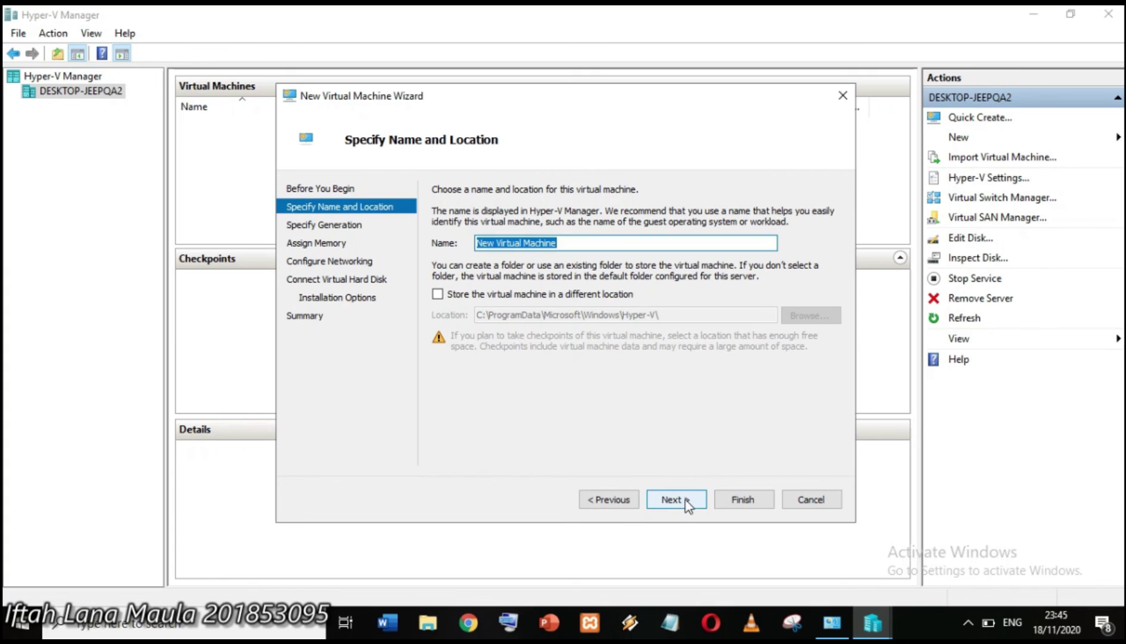
pyautogui.click(611, 243)
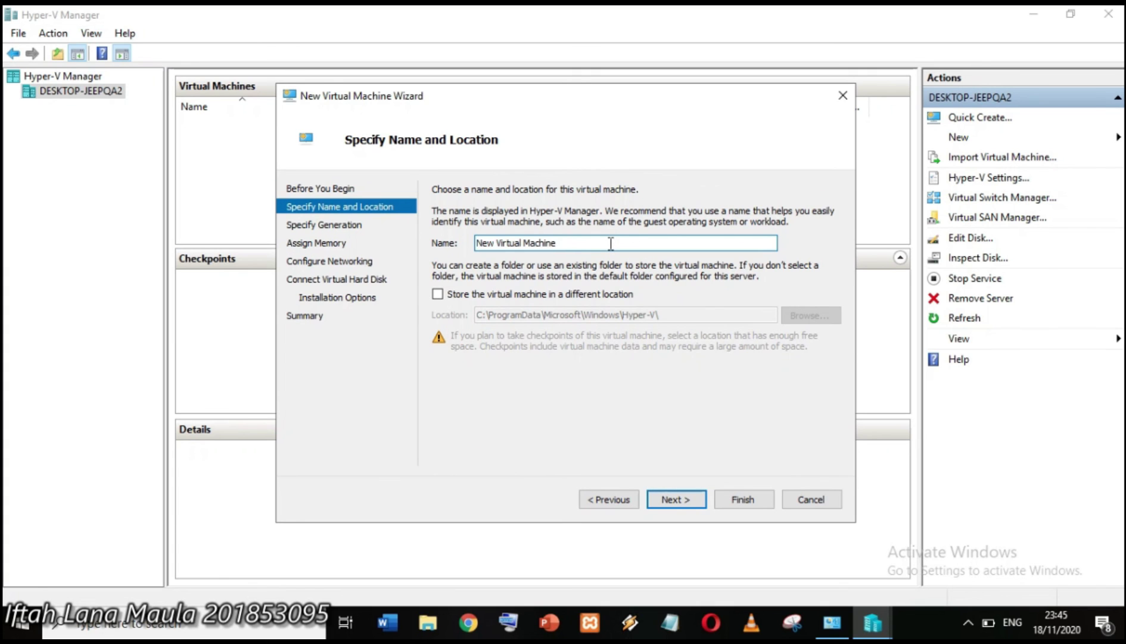
pyautogui.moveTo(557, 243); pyautogui.dragTo(488, 244)
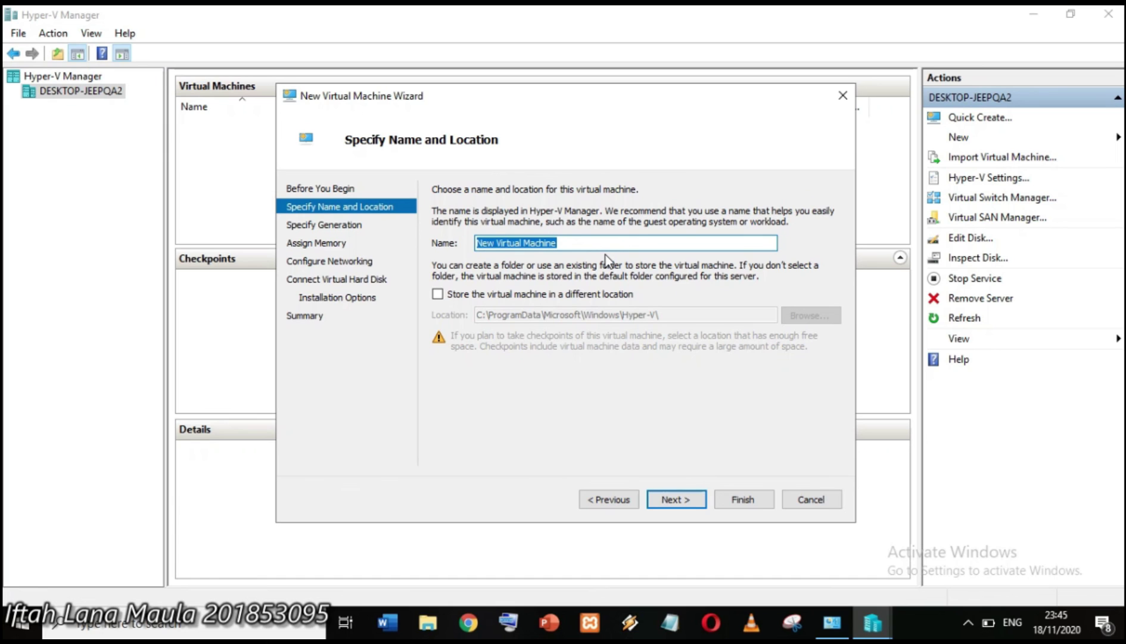
pyautogui.press('BackSpace')
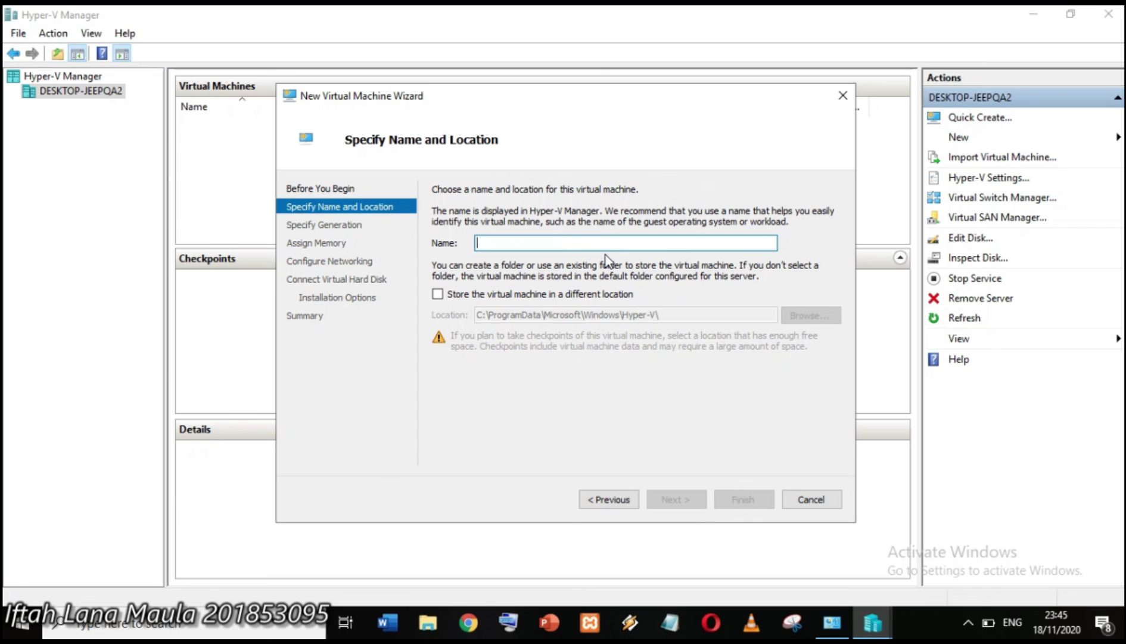
pyautogui.write('windows')
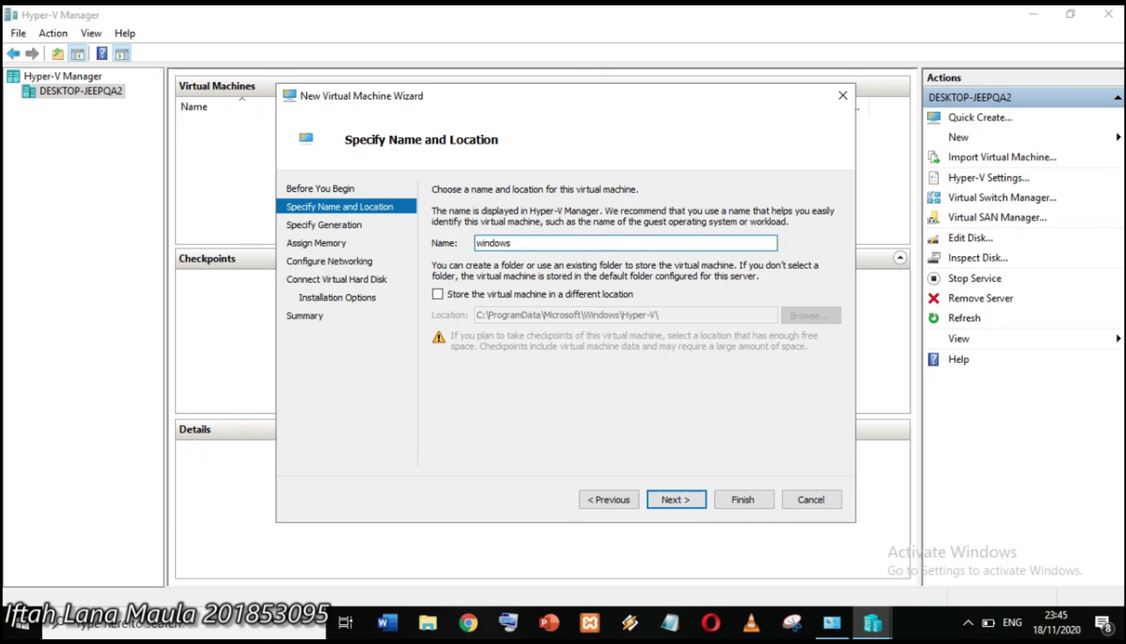
pyautogui.write(' 7 hyper v')
pyautogui.click(690, 502)
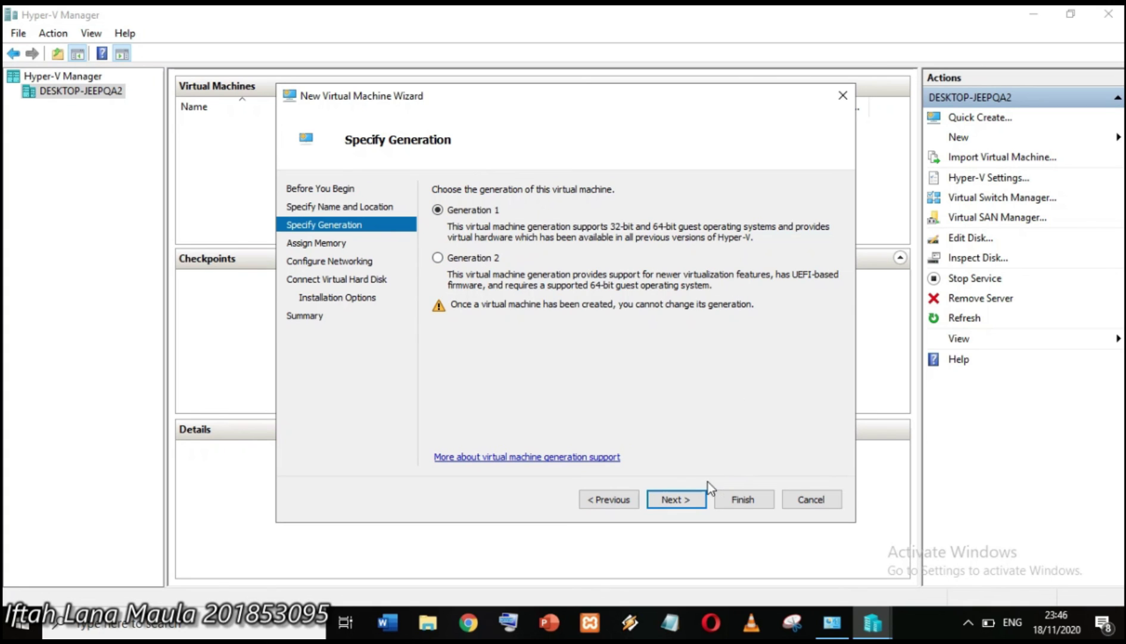
# Accept Generation 1, 1024 MB startup memory with Dynamic Memory, and the Not Connected network setting for the virtual machine.
pyautogui.click(698, 497)
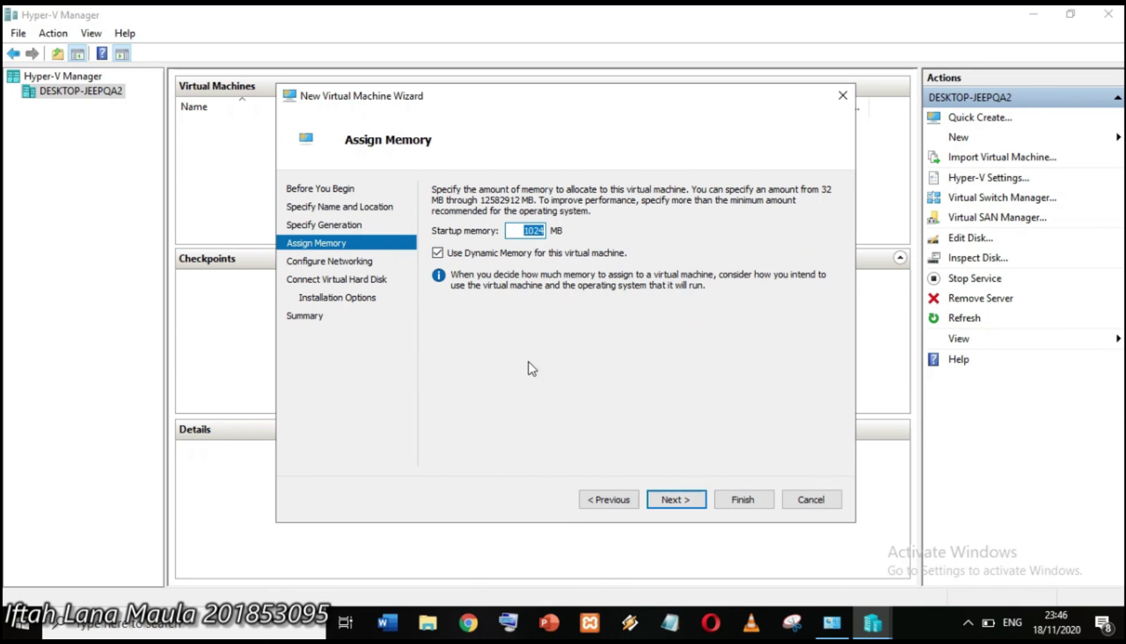
pyautogui.click(541, 230)
pyautogui.click(676, 492)
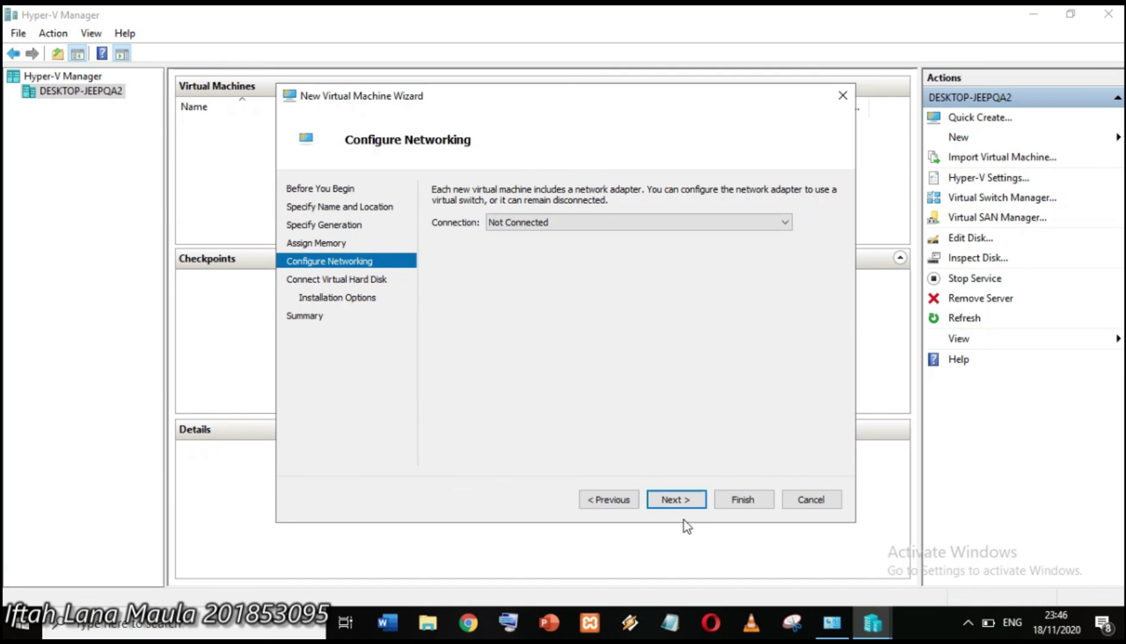
pyautogui.click(676, 499)
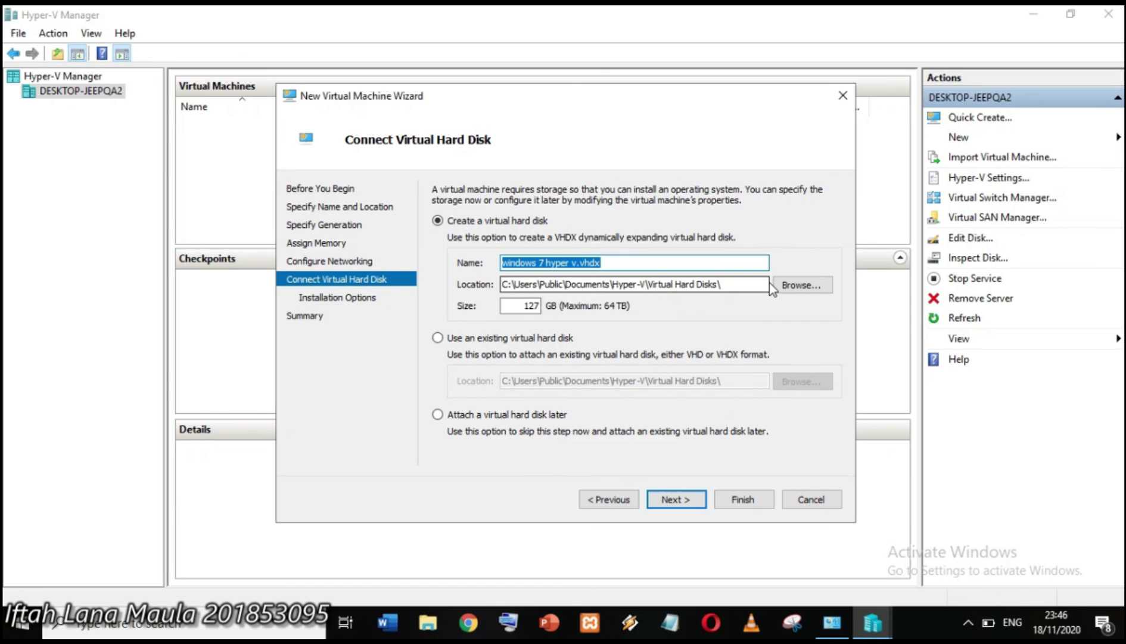
# Store the new 127 GB virtual hard disk windows 7 hyper v.vhdx in the folder D:\vhdx hyper v\.
pyautogui.click(795, 289)
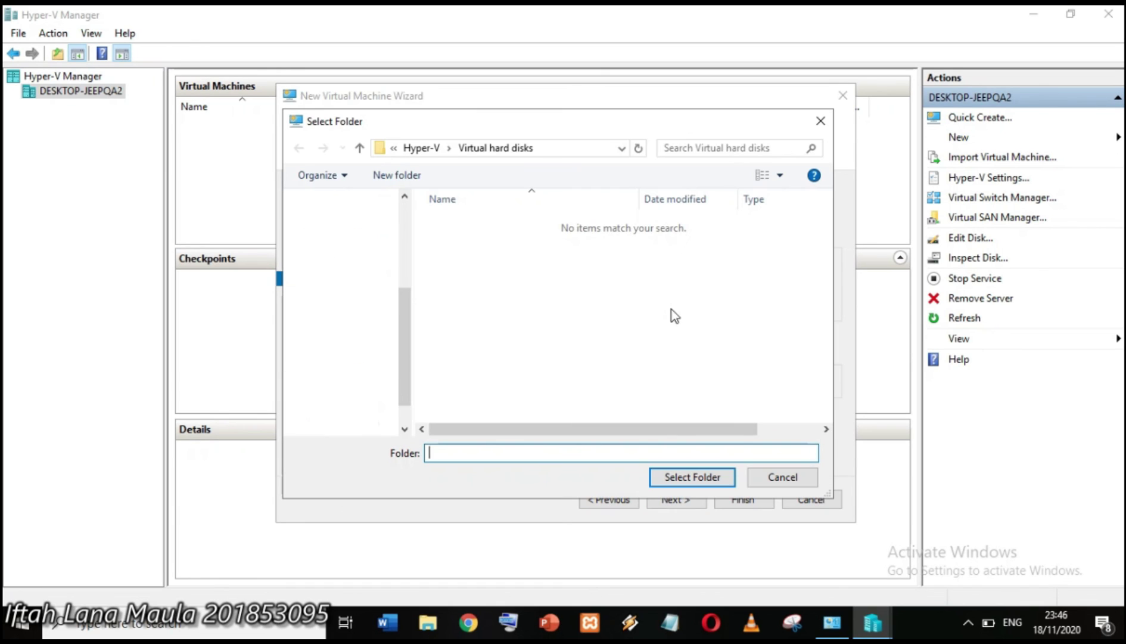
pyautogui.scroll(-1, 400, 317)
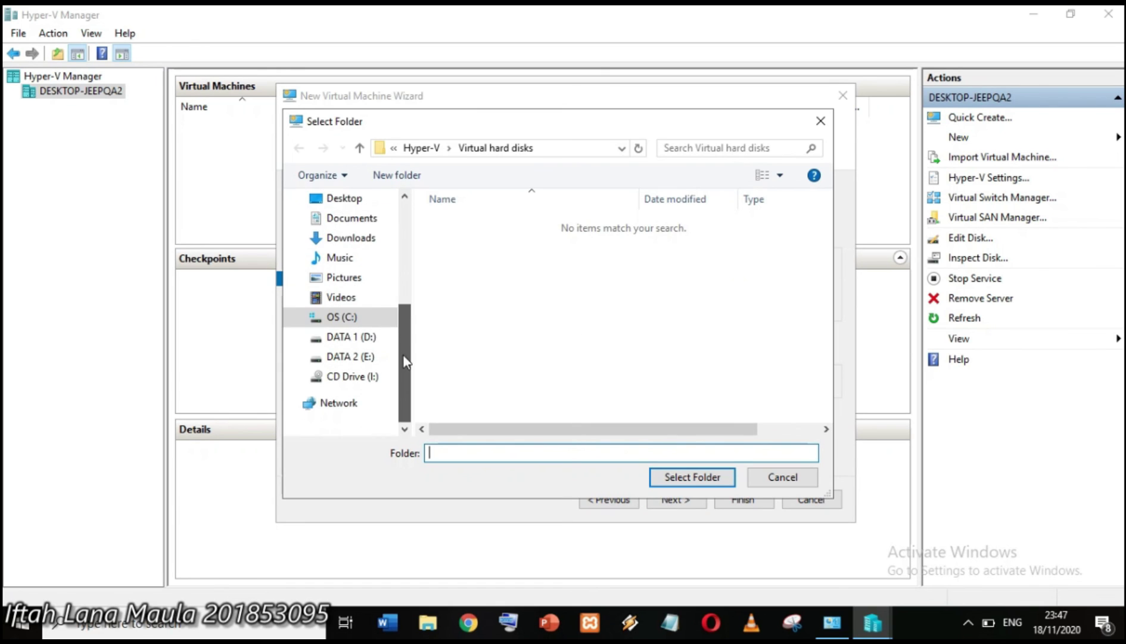
pyautogui.click(376, 340)
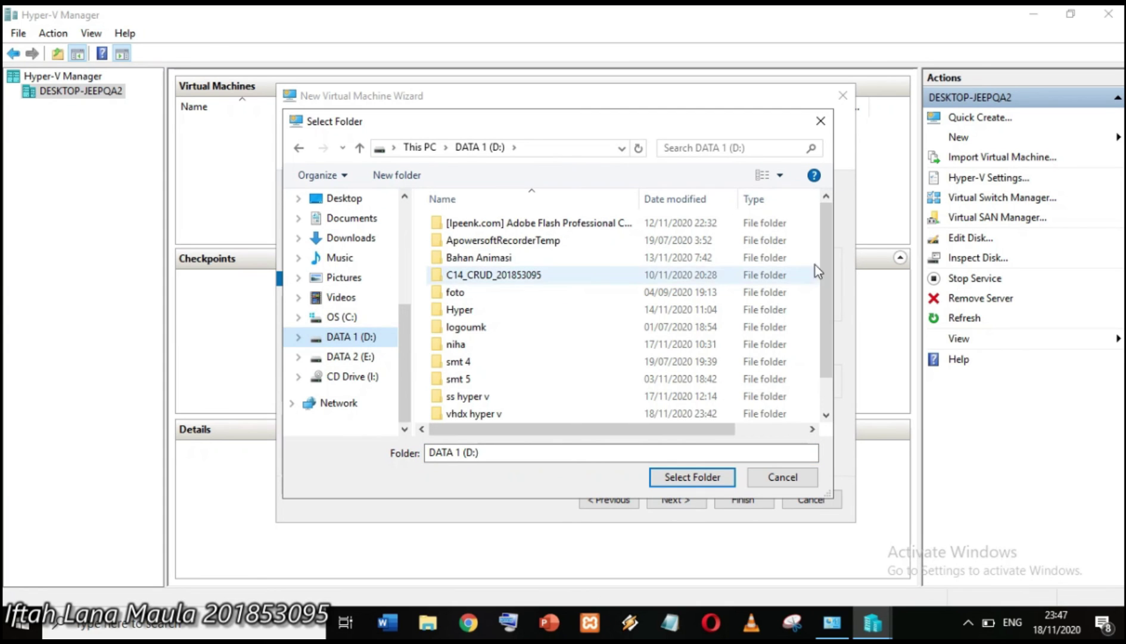
pyautogui.scroll(-1, 828, 274)
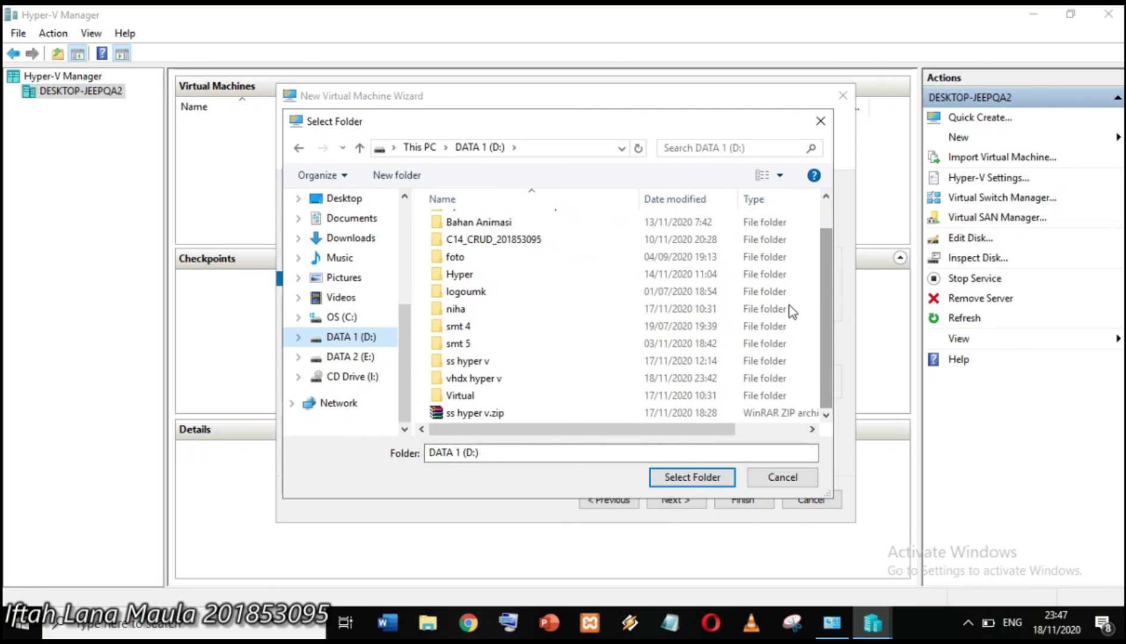
pyautogui.click(648, 381)
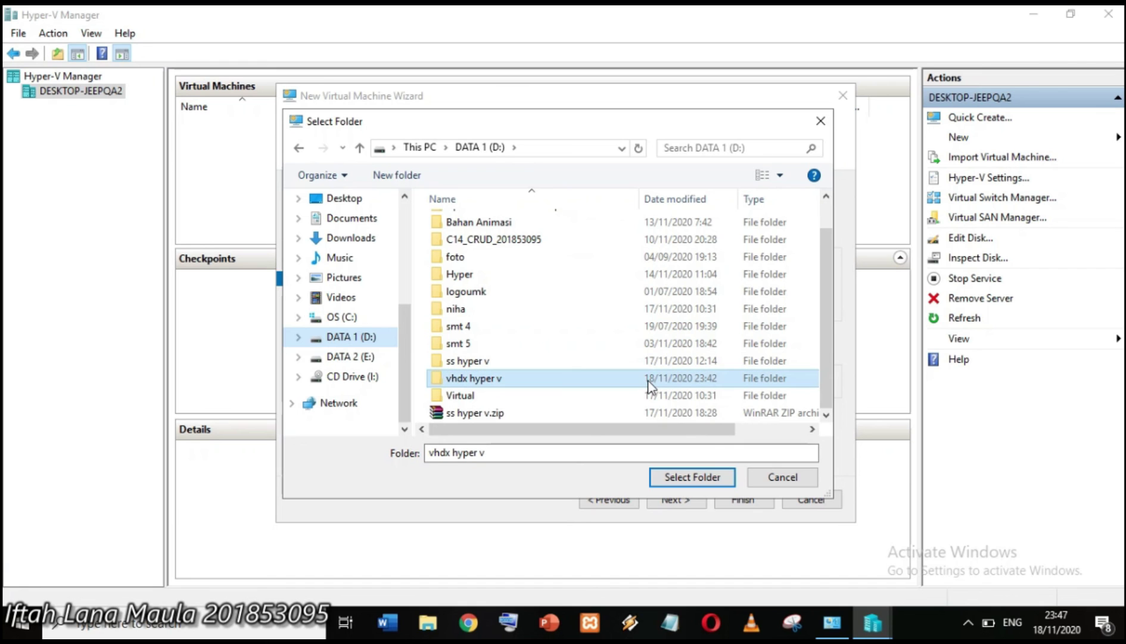
pyautogui.click(713, 479)
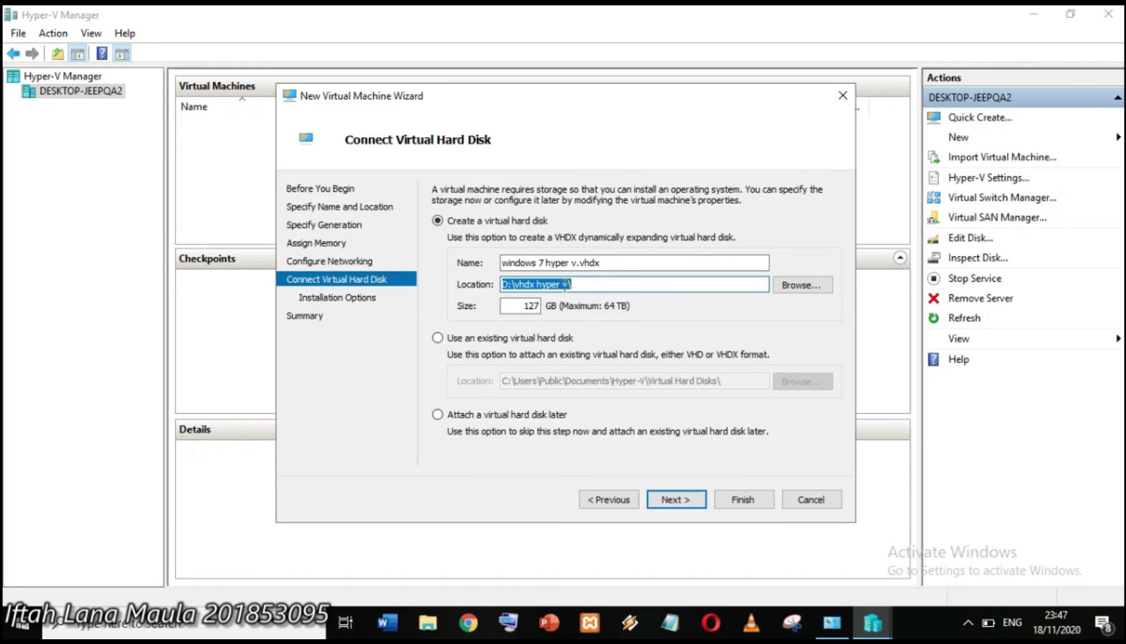
pyautogui.click(599, 286)
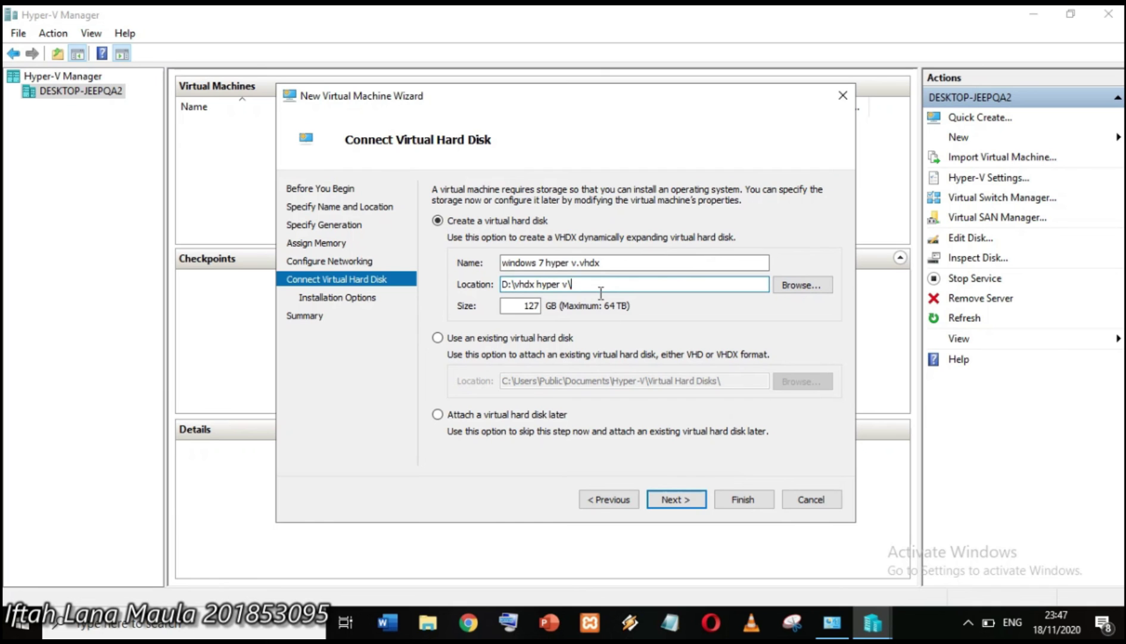
pyautogui.click(661, 497)
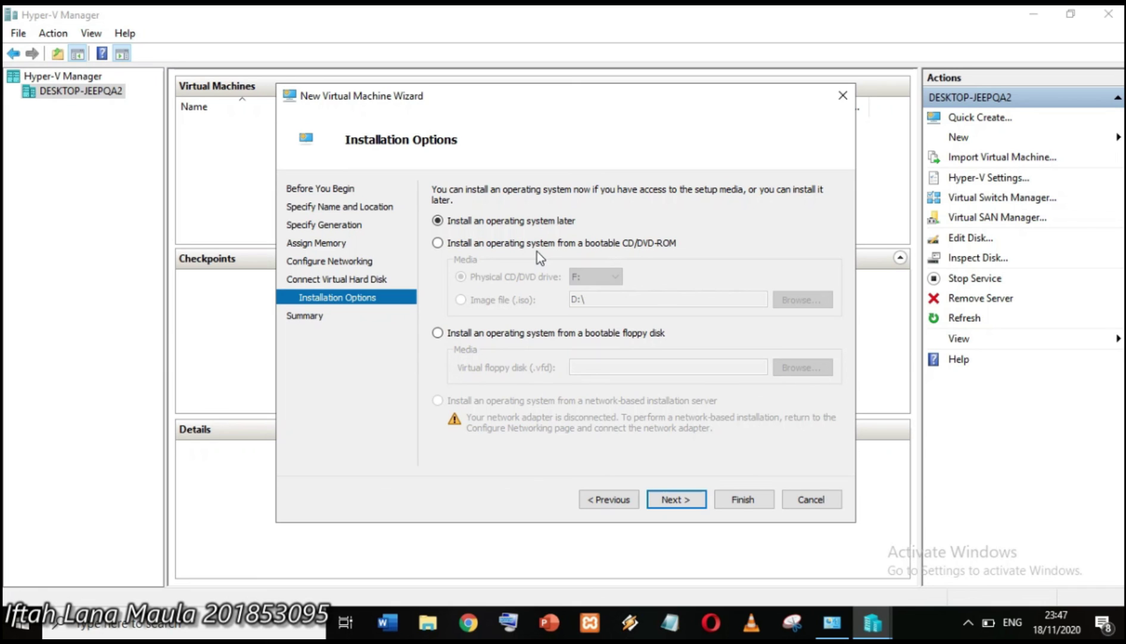
# Choose to install the operating system from a bootable CD/DVD-ROM using the image file D:\en_windows_7_professional_with_sp1_x86_dvd_u_677056.kuyhAa.iso.
pyautogui.click(437, 244)
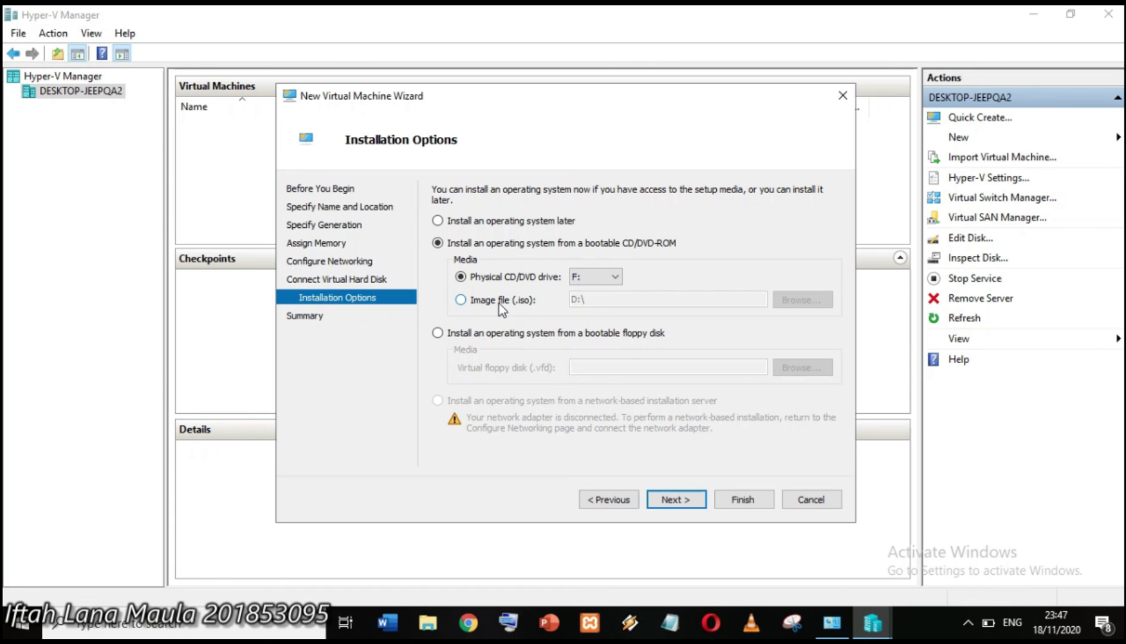
pyautogui.click(461, 300)
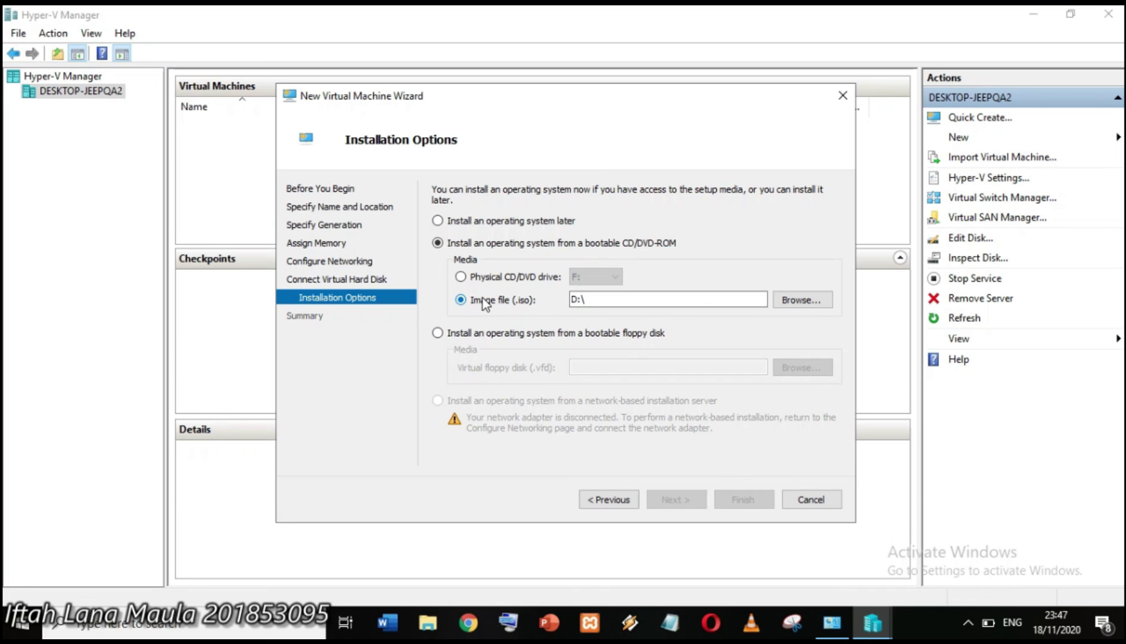
pyautogui.click(791, 305)
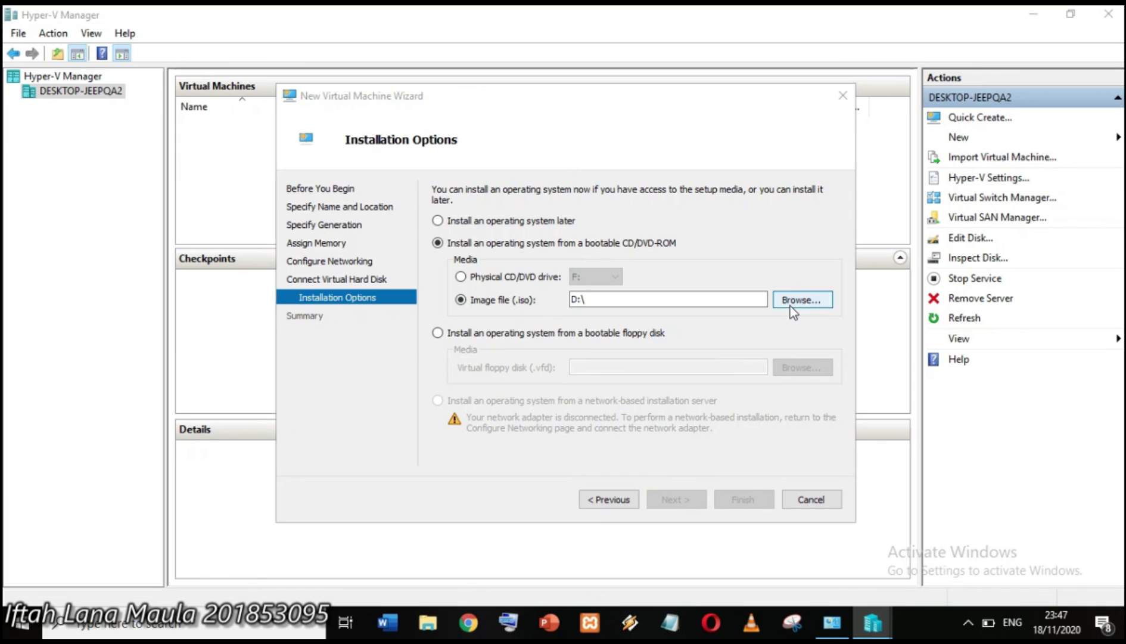
pyautogui.moveTo(832, 294); pyautogui.dragTo(827, 360)
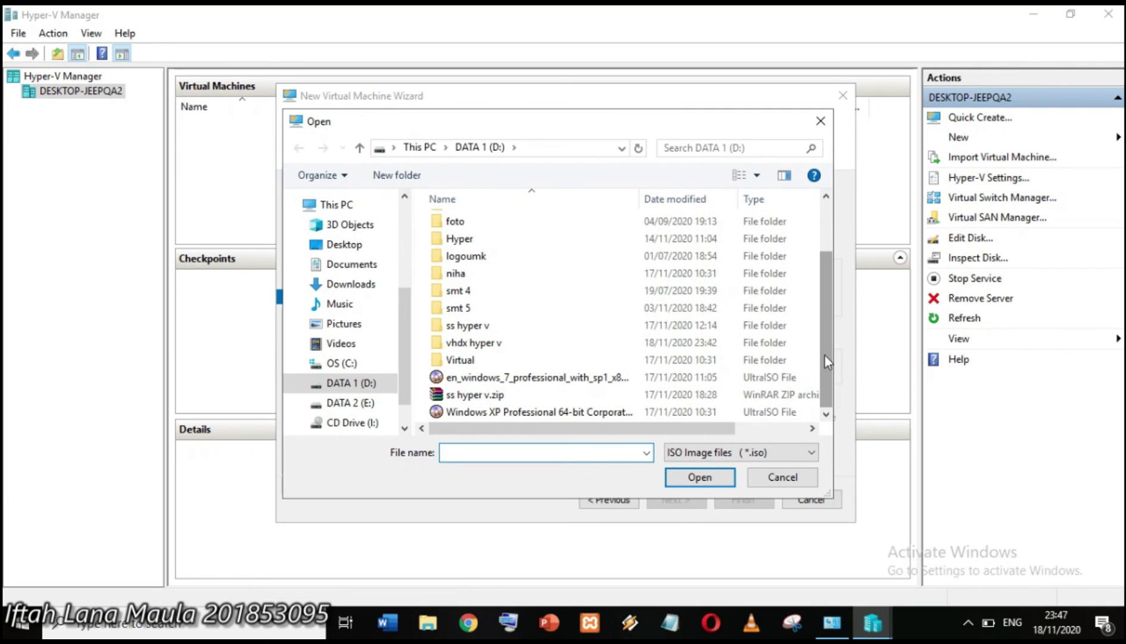
pyautogui.click(511, 379)
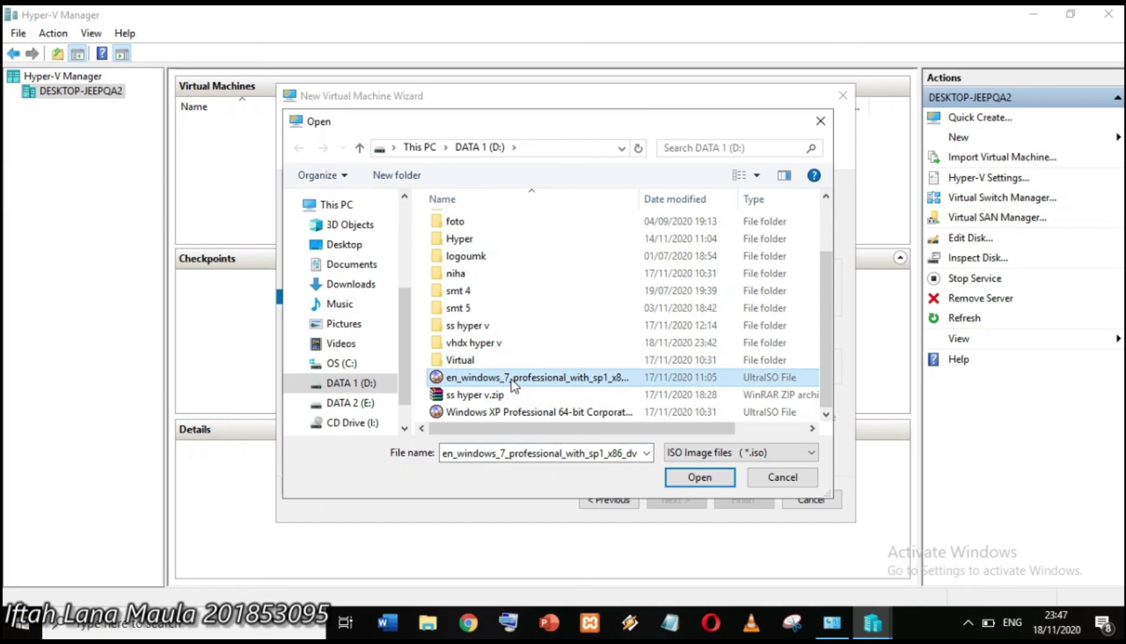
pyautogui.click(689, 483)
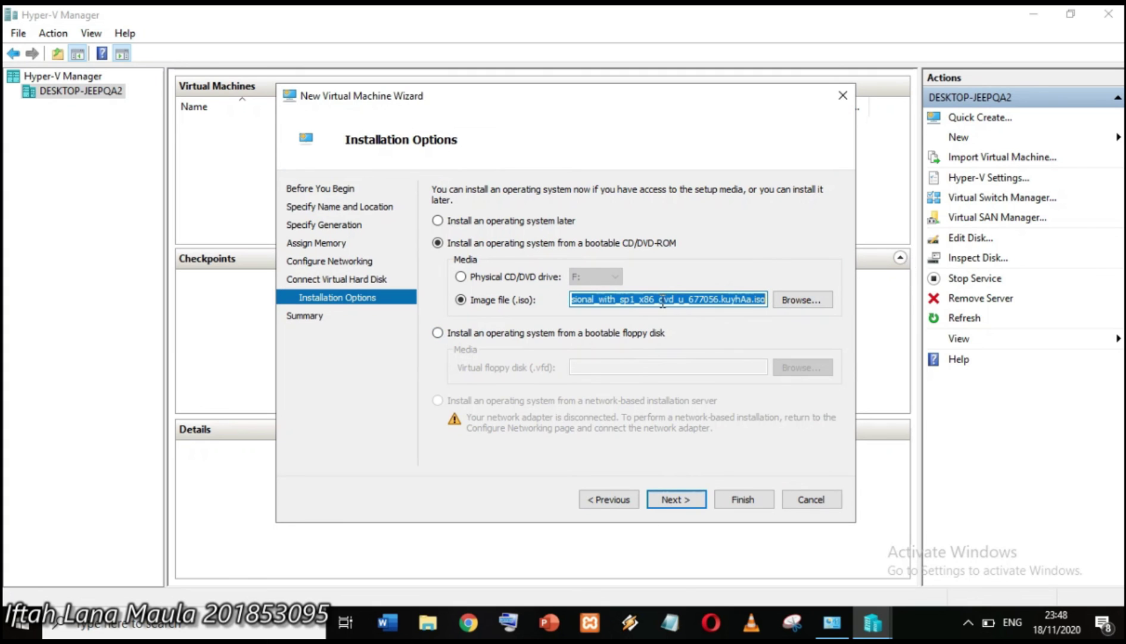
# Review the summary of the new virtual machine's settings and finish creating it.
pyautogui.click(676, 500)
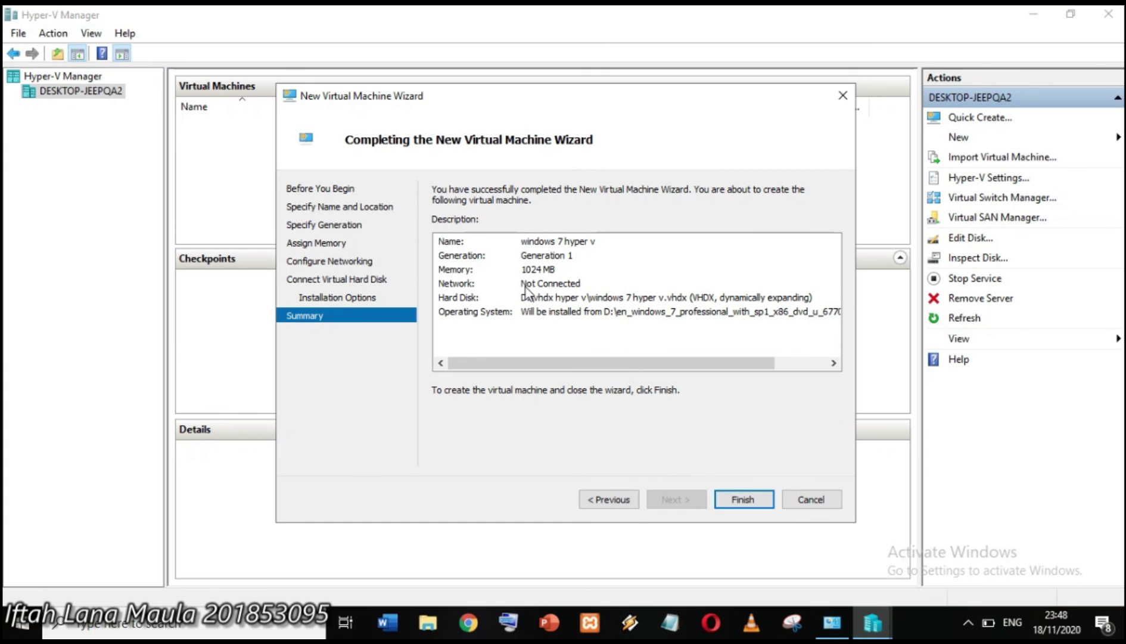
pyautogui.moveTo(584, 368); pyautogui.dragTo(622, 366)
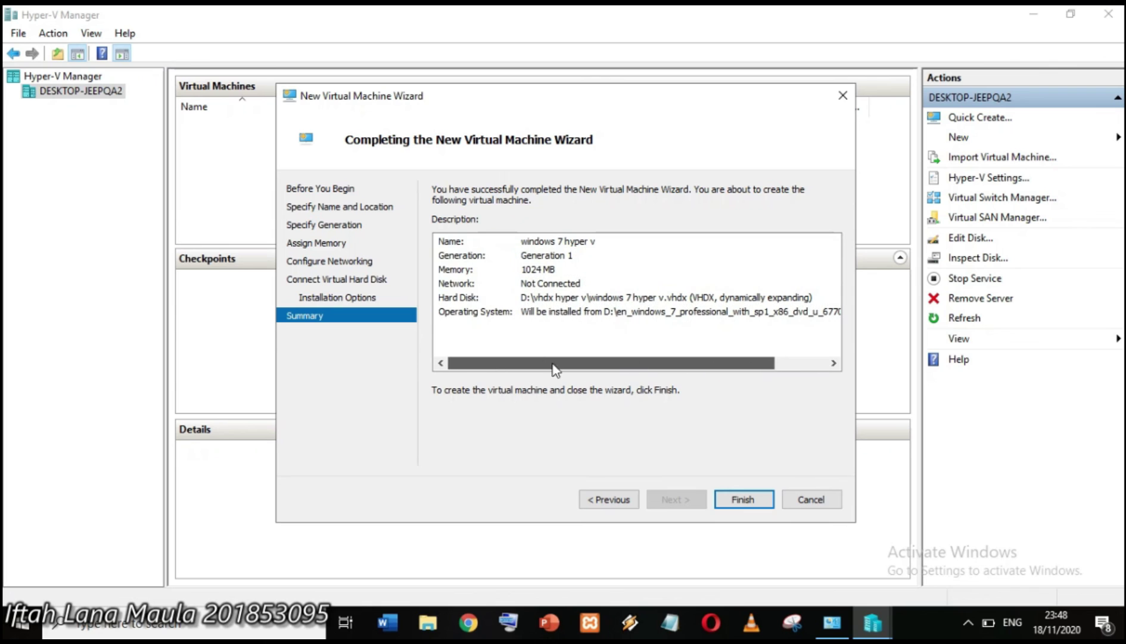
pyautogui.click(742, 499)
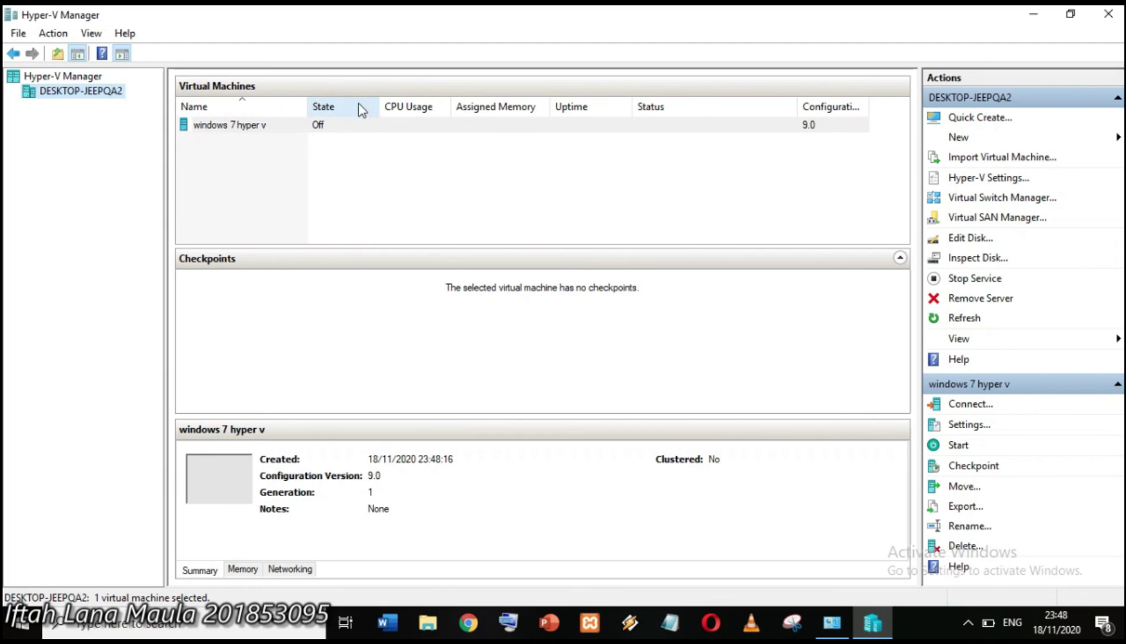
# Connect to the virtual machine "windows 7 hyper v" and start it.
pyautogui.click(247, 130)
pyautogui.click(246, 128)
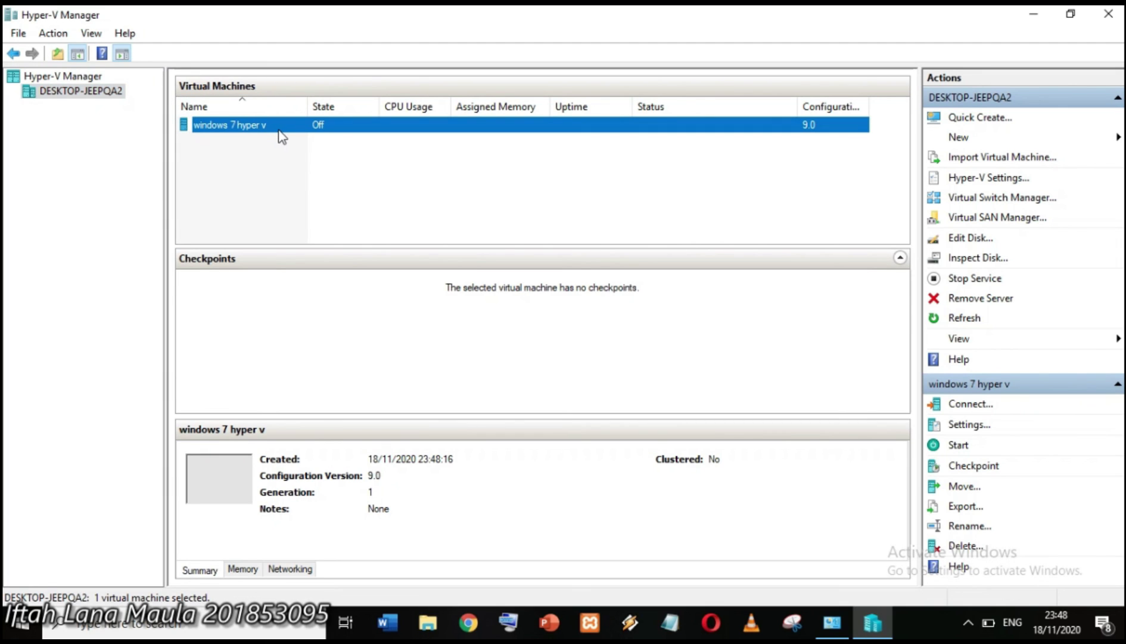
pyautogui.doubleClick(283, 136)
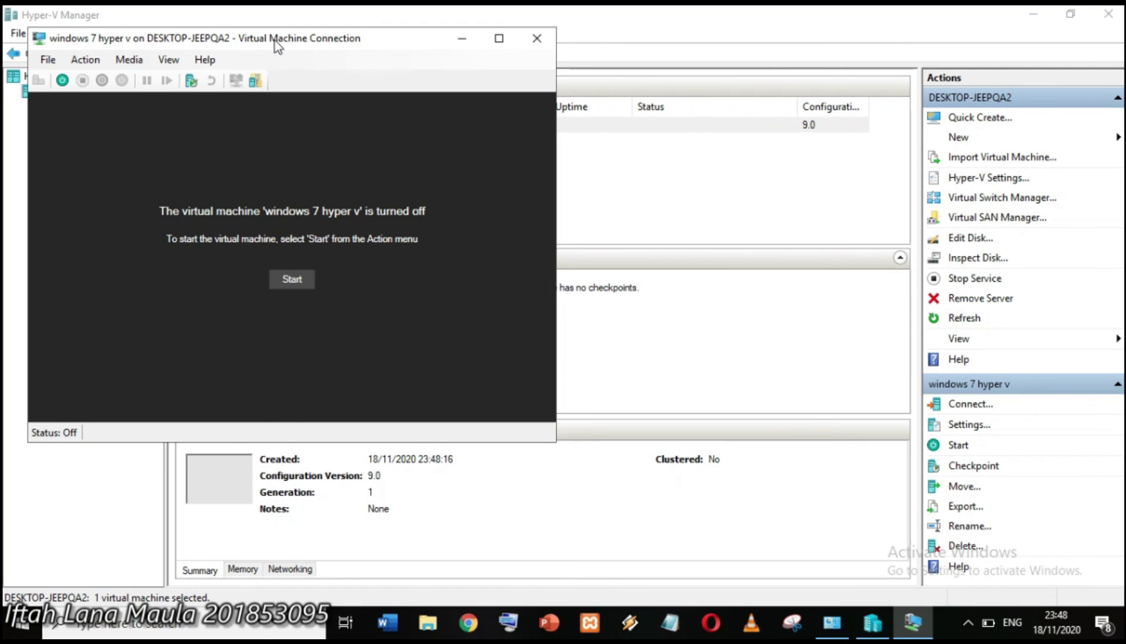
pyautogui.click(307, 280)
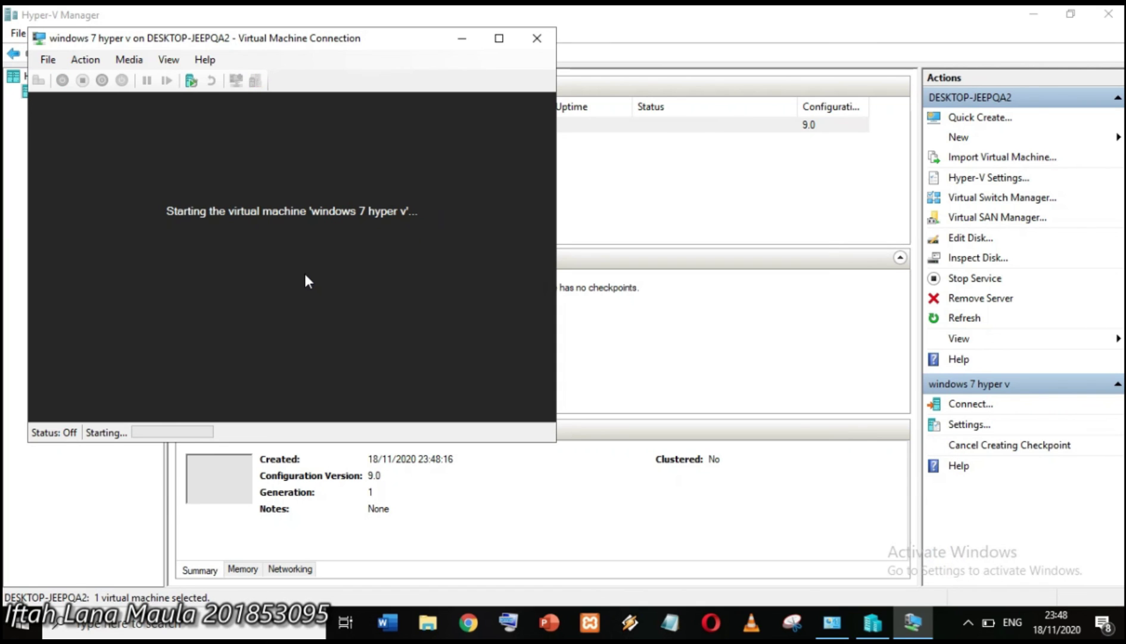